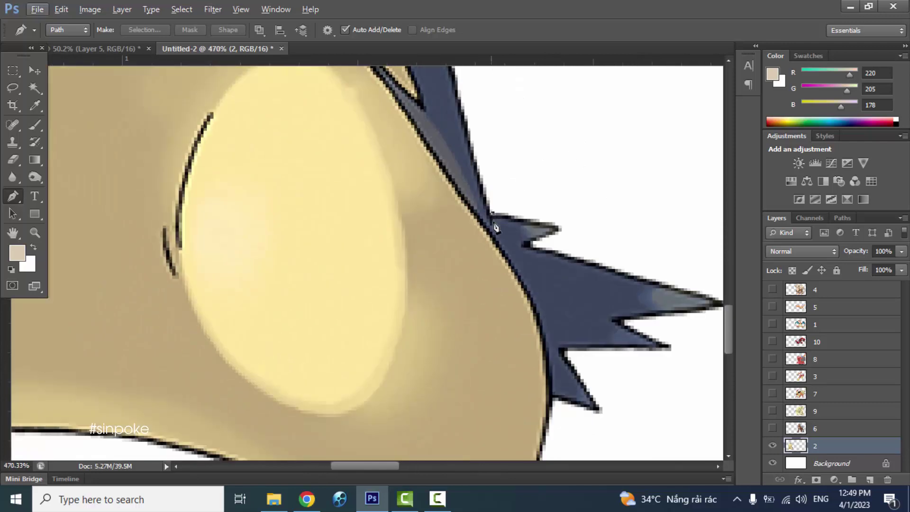
Delete the dark blue spikes behind the creature's lower back, using the pen path as the selection, and clear the selection.
scroll(639, 419, down, 2)
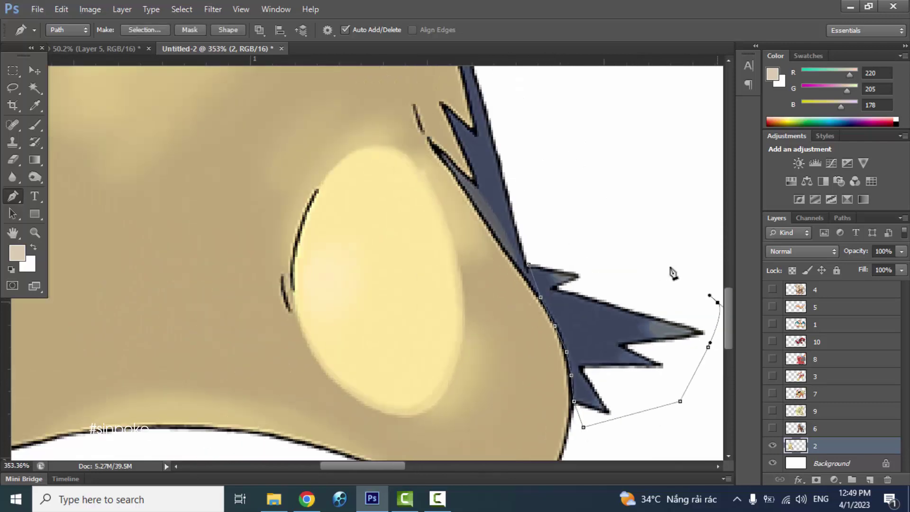
key(ctrl+Return)
key(Delete)
key(ctrl+d)
Draw a 1 px black brush outline across the orange collar to continue the neck's back line.
key(d)
key(b)
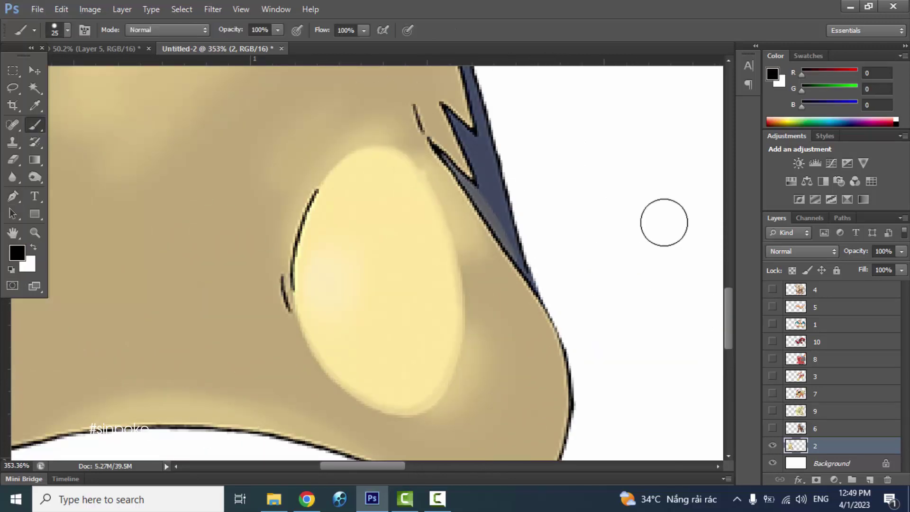
right_click(664, 220)
double_click(688, 309)
scroll(540, 147, up, 2)
scroll(522, 156, down, 4)
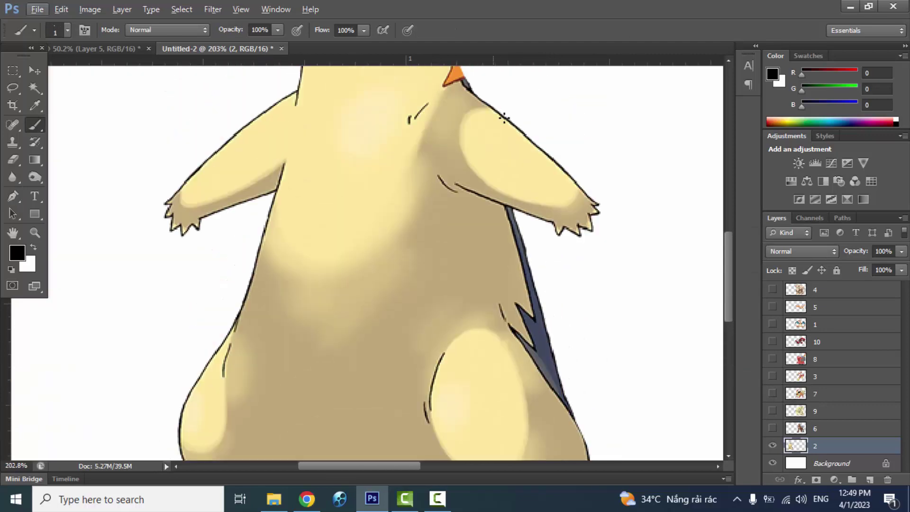
scroll(425, 160, up, 6)
scroll(473, 261, down, 1)
drag(434, 190, 442, 233)
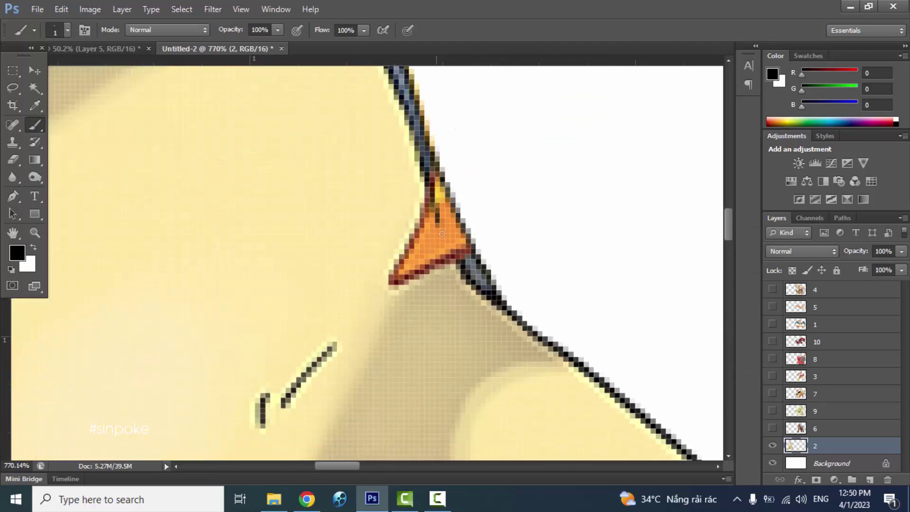
Paint the orange strip behind the neck's back line grey-blue (RGB 92, 109, 122) with a 2 px brush.
click(22, 255)
click(650, 243)
key(Return)
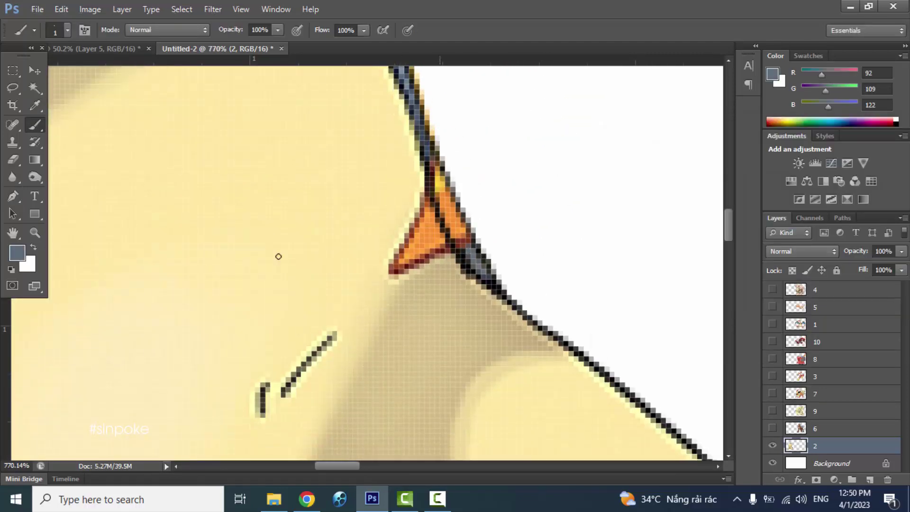
key(bracketright)
scroll(428, 147, up, 1)
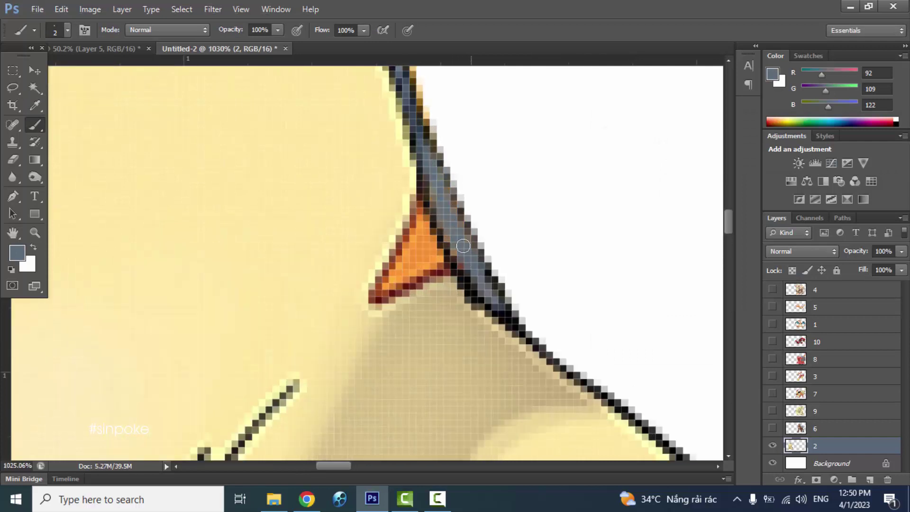
Cover the remaining orange collar triangle with light yellow (RGB 255, 233, 159) using a 3 px brush.
click(13, 255)
click(401, 182)
key(Return)
scroll(402, 181, down, 1)
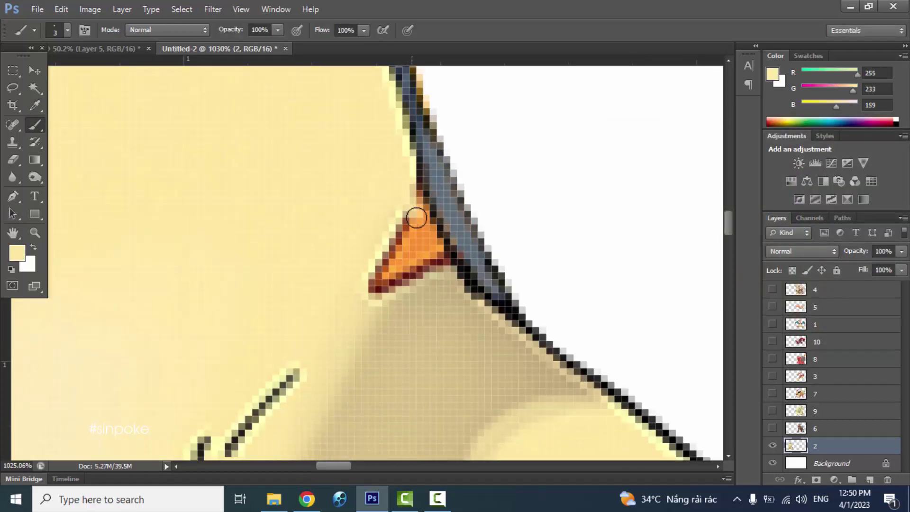
mouse_move(416, 218)
mouse_down()
mouse_move(433, 254)
mouse_move(402, 238)
mouse_up()
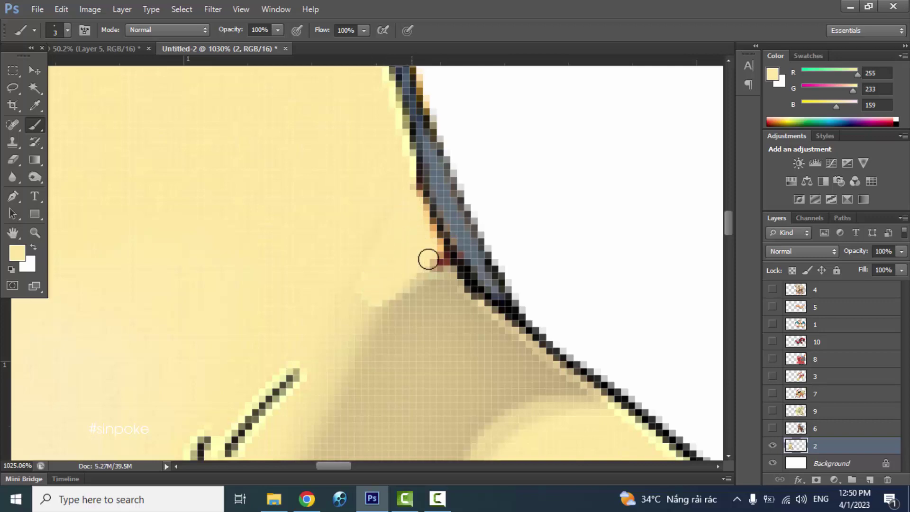
Blend the patched neck area into the body shading with a darker yellow (RGB 244, 222, 152).
scroll(429, 260, down, 5)
scroll(349, 300, up, 5)
click(17, 253)
click(375, 298)
key(Return)
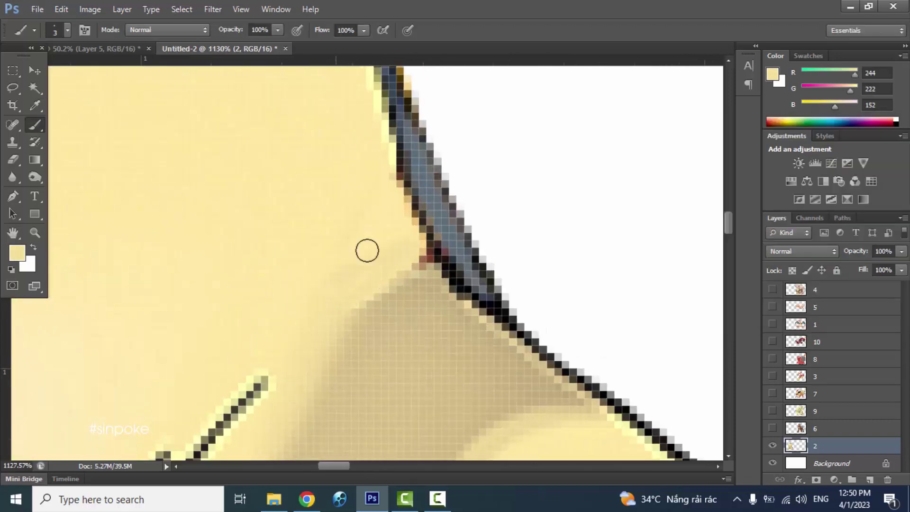
Show layer 6 and make it the active layer.
scroll(414, 259, down, 8)
click(773, 428)
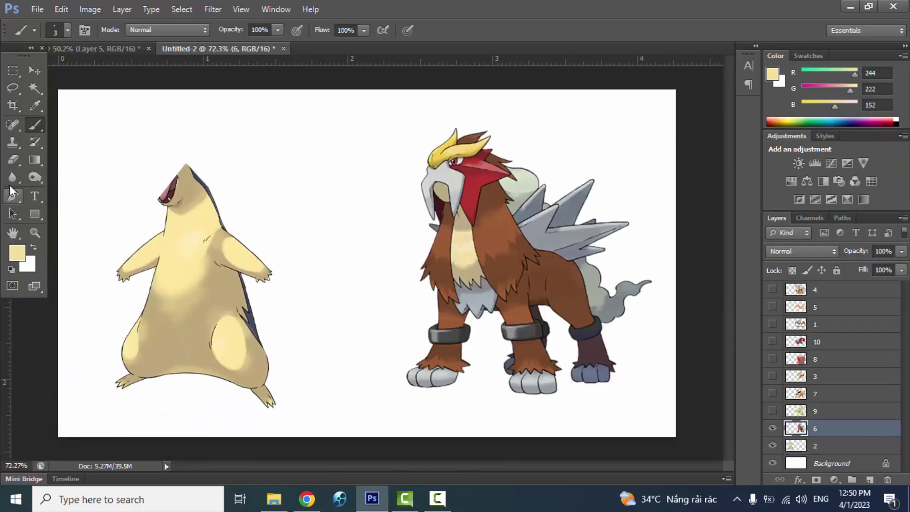
click(825, 428)
Trace a pen path on layer 6 along the throat, the grey mask's tip and the lower red cheek marking.
key(p)
scroll(476, 208, up, 3)
scroll(475, 208, up, 4)
click(320, 171)
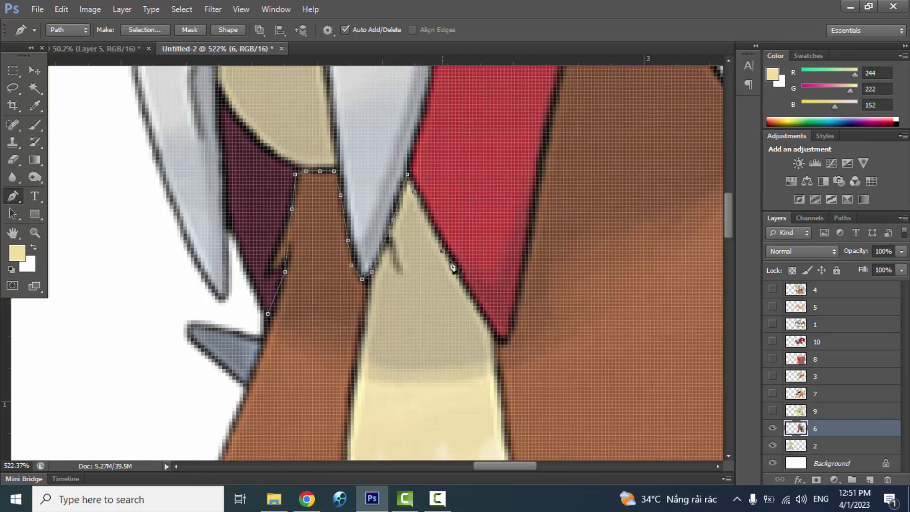
drag(552, 151, 463, 385)
click(472, 316)
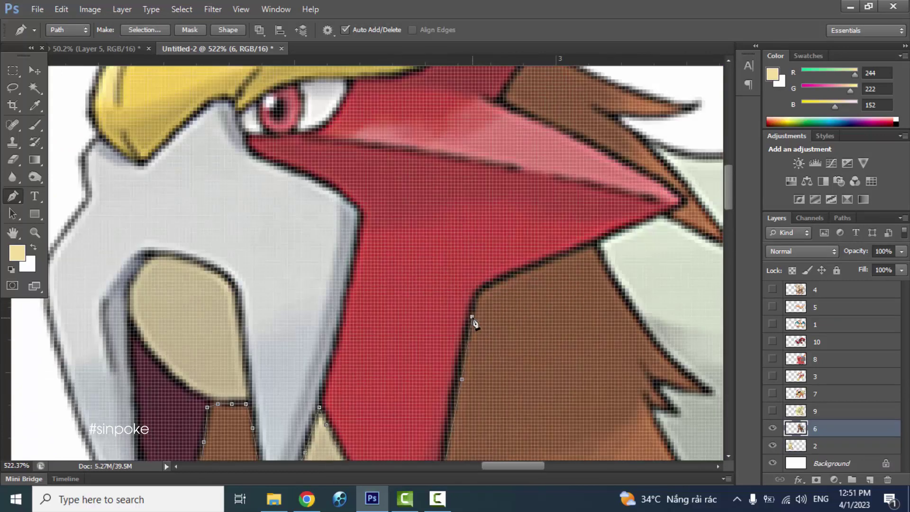
Continue the pen path around the red crest, the yellow horns and the front of the face to enclose the head.
drag(684, 209, 644, 309)
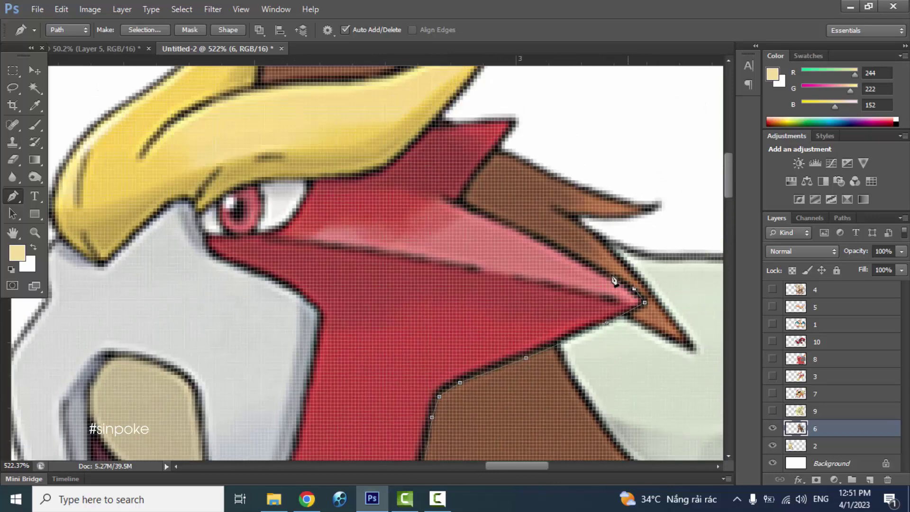
click(463, 201)
drag(480, 175, 591, 345)
scroll(632, 290, up, 2)
drag(635, 215, 566, 242)
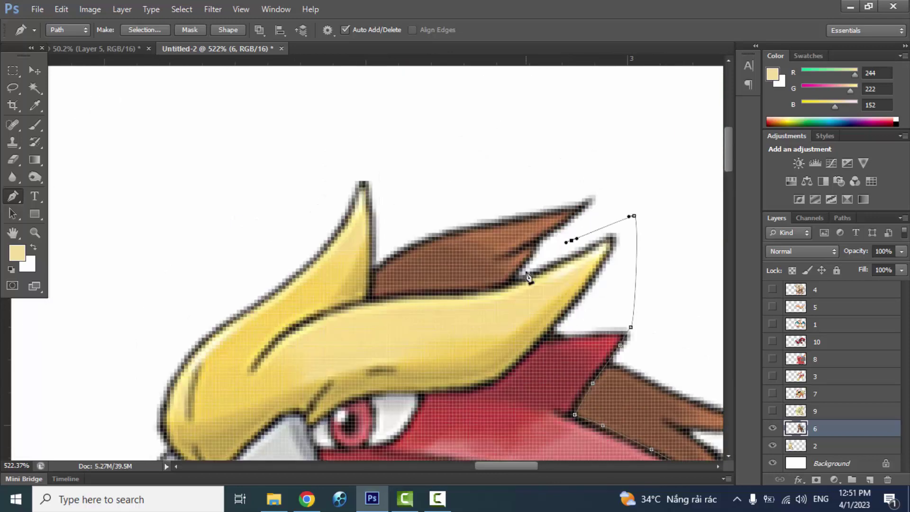
click(373, 269)
key(ctrl+minus)
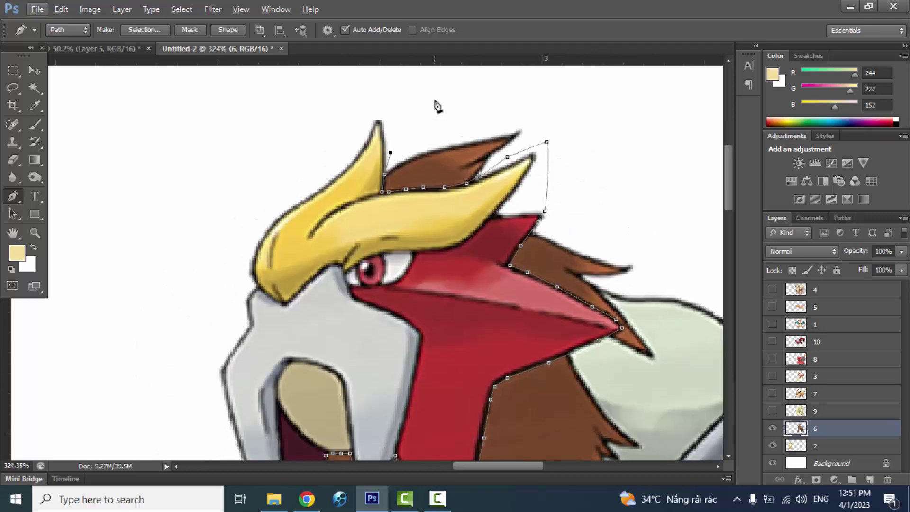
key(ctrl+plus)
click(133, 280)
Copy the outlined head to its own layer and move it onto the yellow body's neck, at X 268 px, Y 194.5 px.
scroll(132, 280, down, 5)
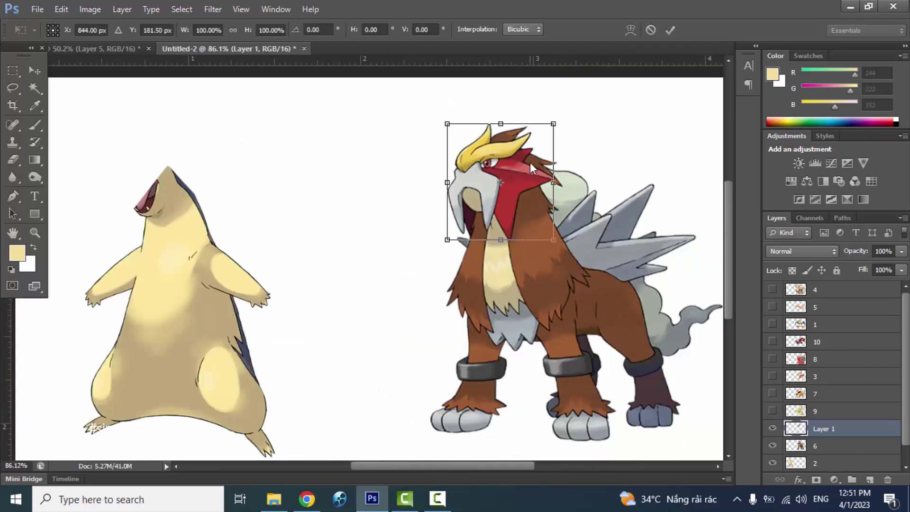
drag(530, 162, 198, 173)
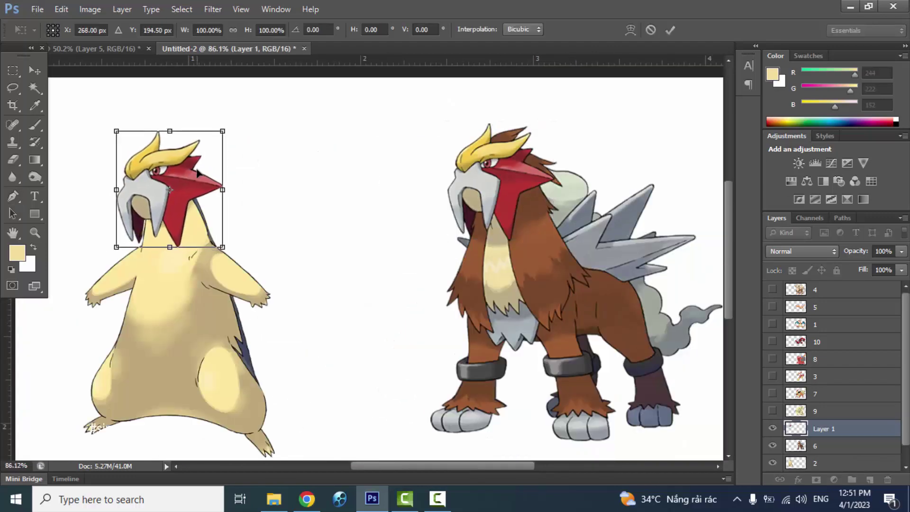
key(Return)
Cover the brown remnant in the mouth with dark maroon (RGB 69, 27, 36) and fill the gap beneath it on a new layer above Background.
key(p)
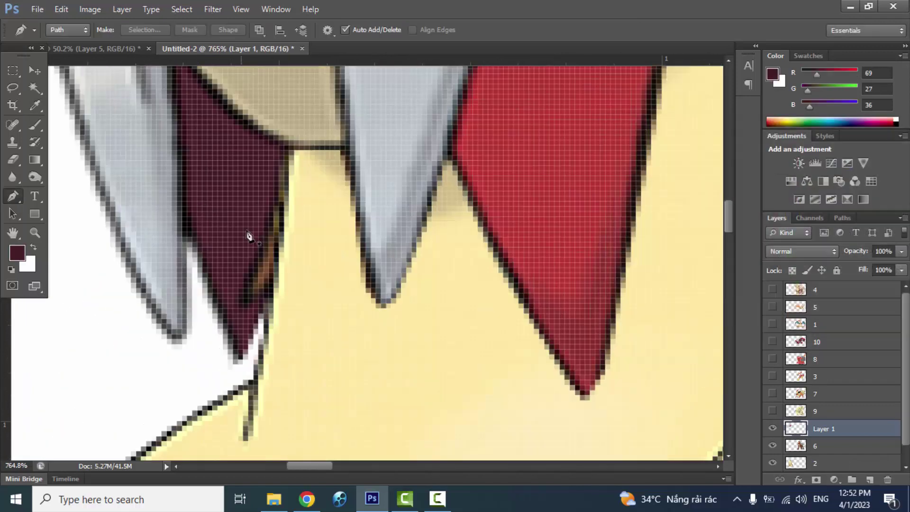
key(b)
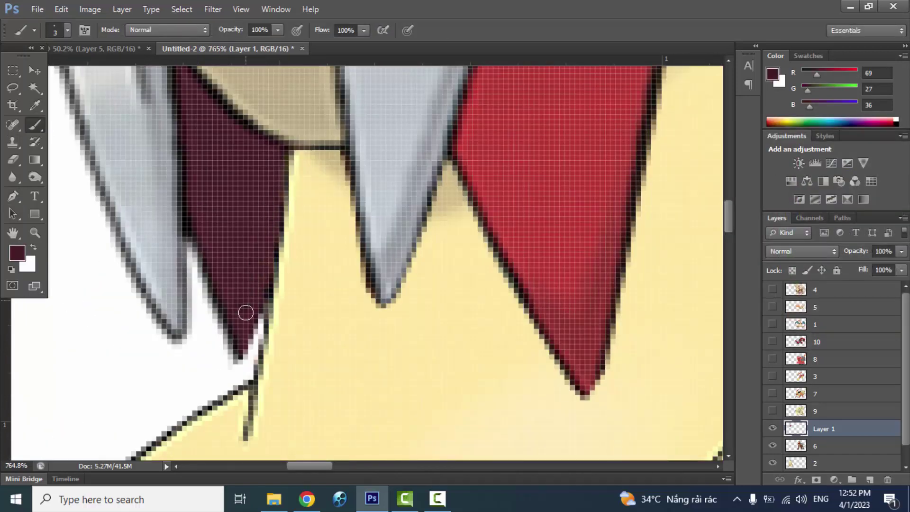
key(alt+comma)
key(ctrl+alt+shift+n)
scroll(174, 312, up, 3)
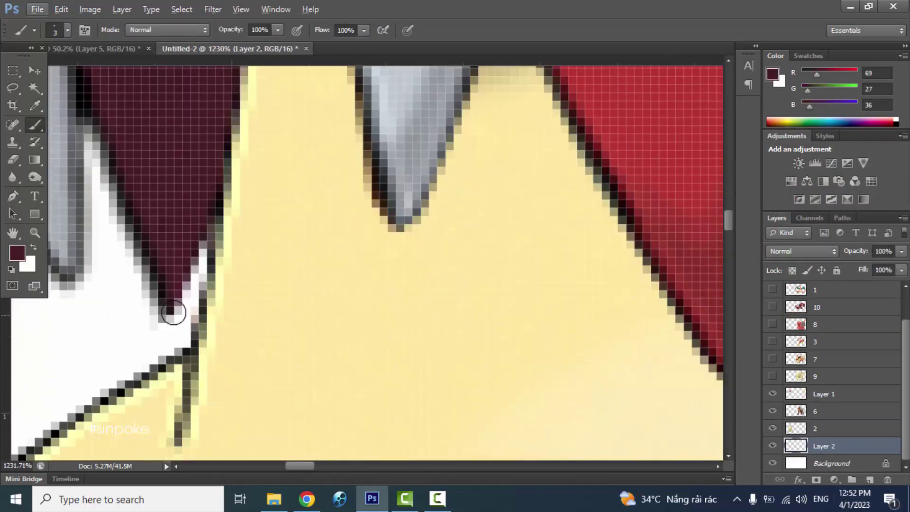
mouse_move(174, 312)
mouse_down()
mouse_move(193, 311)
mouse_move(215, 217)
mouse_up()
key(ctrl+0)
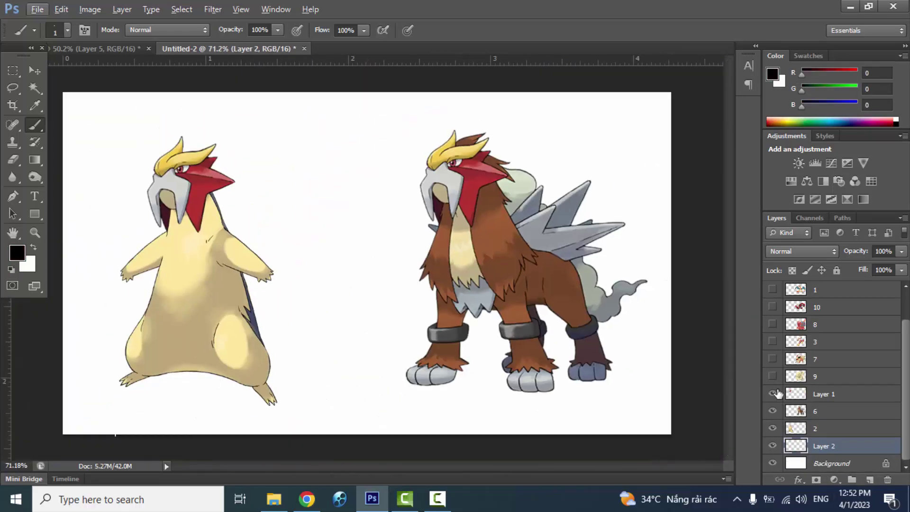
Show and select layer 9, and hide layer 6.
click(772, 377)
click(804, 378)
click(772, 412)
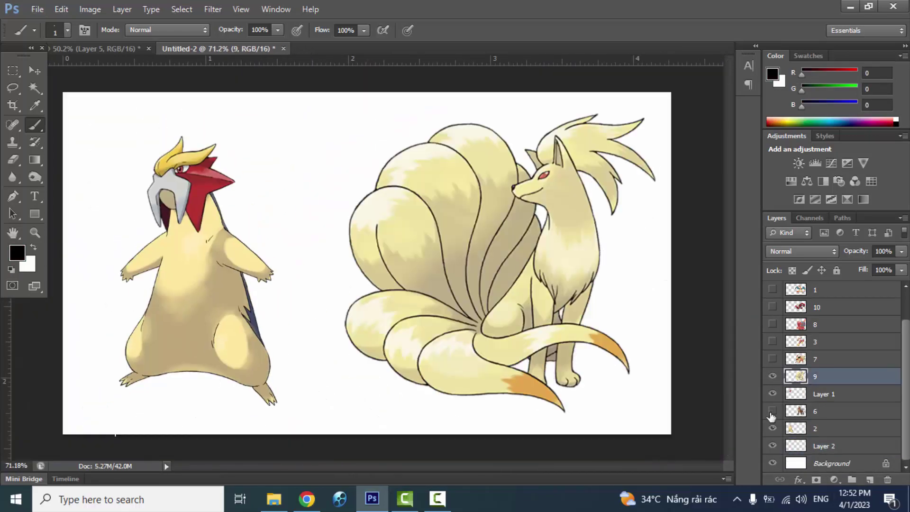
Lasso the red eye on layer 9, copy it to a new layer and hide layer 9.
scroll(552, 180, up, 6)
key(l)
drag(434, 151, 530, 88)
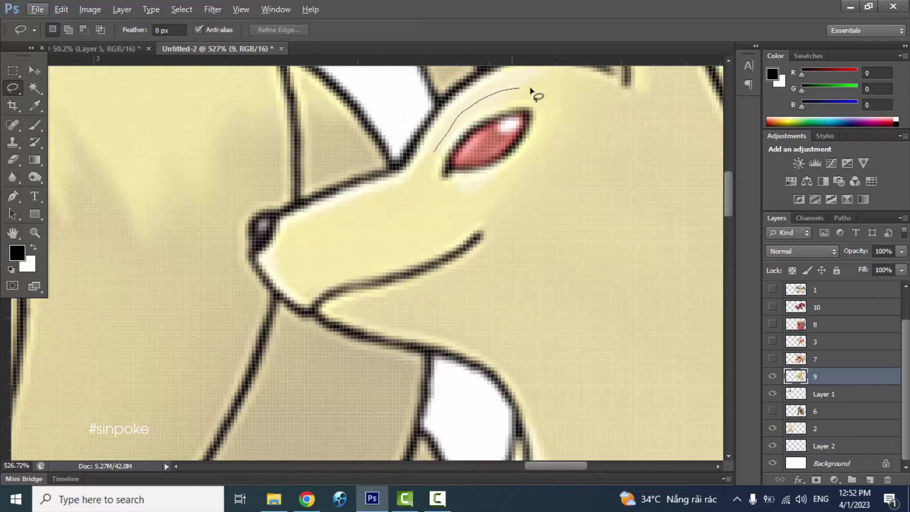
key(ctrl+j)
click(772, 394)
Erase the pale yellow fur surrounding the copied eye.
scroll(661, 315, up, 1)
key(e)
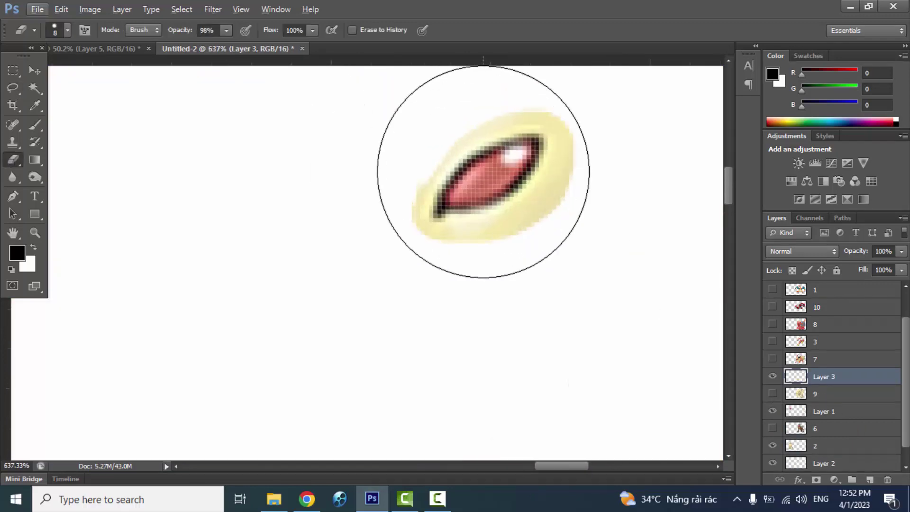
scroll(483, 172, up, 1)
mouse_move(339, 265)
mouse_down()
mouse_move(417, 183)
mouse_move(476, 274)
mouse_move(512, 270)
mouse_up()
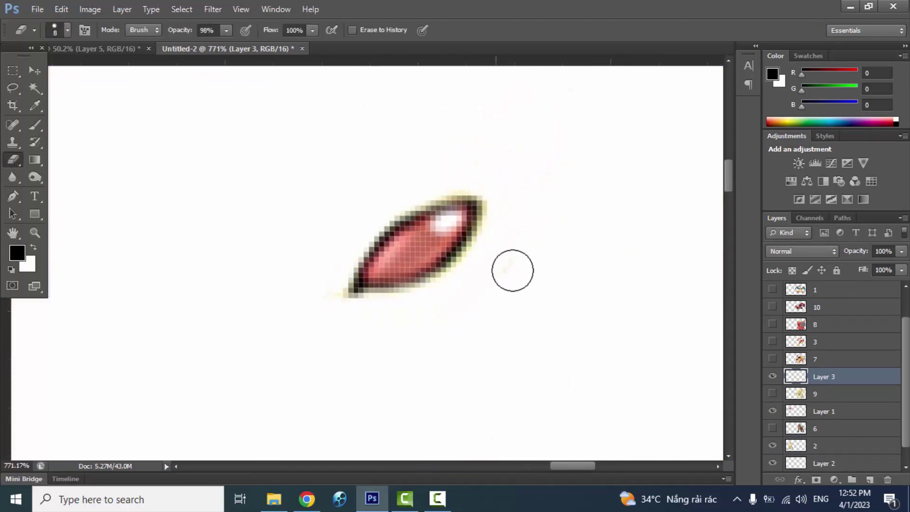
Scale the eye to about 144%, rotate it 20.9° and place it over the eye of the composited head.
key(ctrl+t)
scroll(539, 212, down, 8)
drag(538, 212, 504, 200)
scroll(471, 195, up, 3)
scroll(471, 195, up, 1)
key(Return)
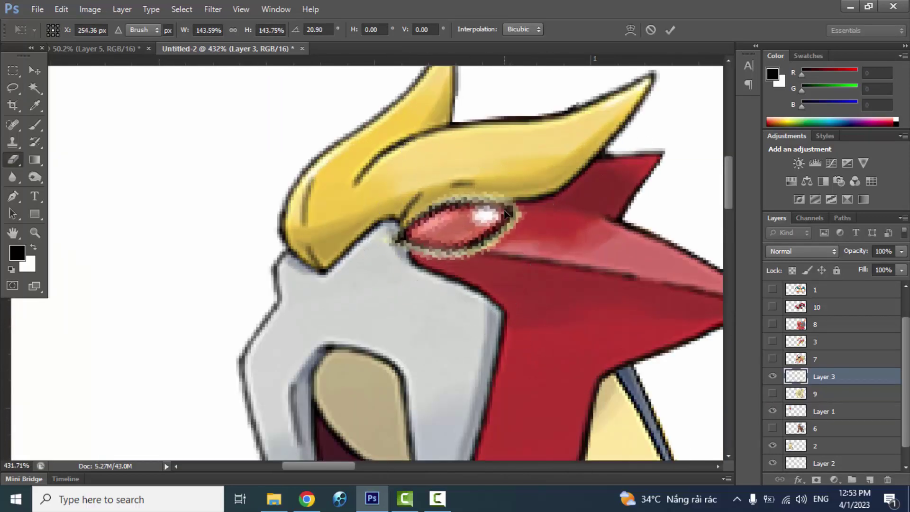
Erase the leftover yellow rim around the placed eye with a 6 px eraser.
key(e)
scroll(504, 201, up, 2)
scroll(527, 189, down, 1)
scroll(527, 189, up, 1)
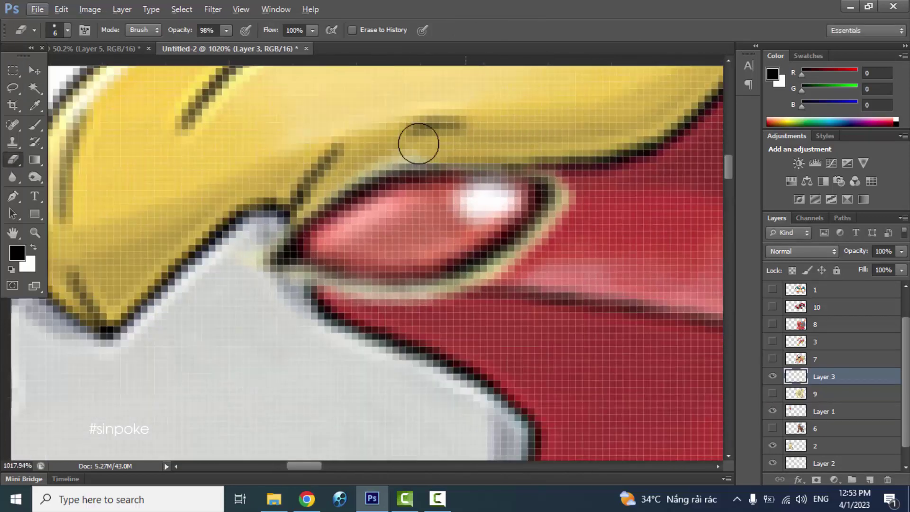
scroll(294, 228, down, 1)
mouse_move(274, 240)
mouse_down()
mouse_move(324, 288)
mouse_move(403, 297)
mouse_move(498, 269)
mouse_move(562, 218)
mouse_up()
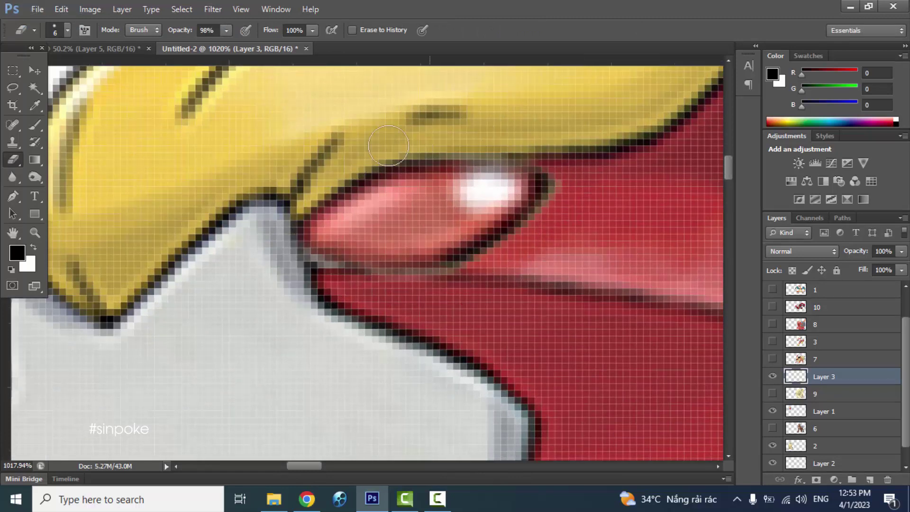
Redraw the eye's outline in black with a 1 px brush.
click(35, 124)
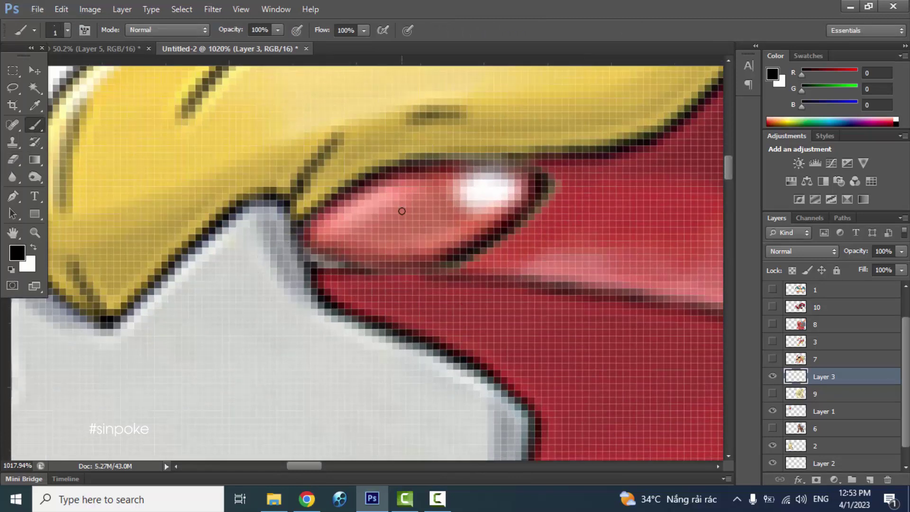
scroll(306, 202, down, 1)
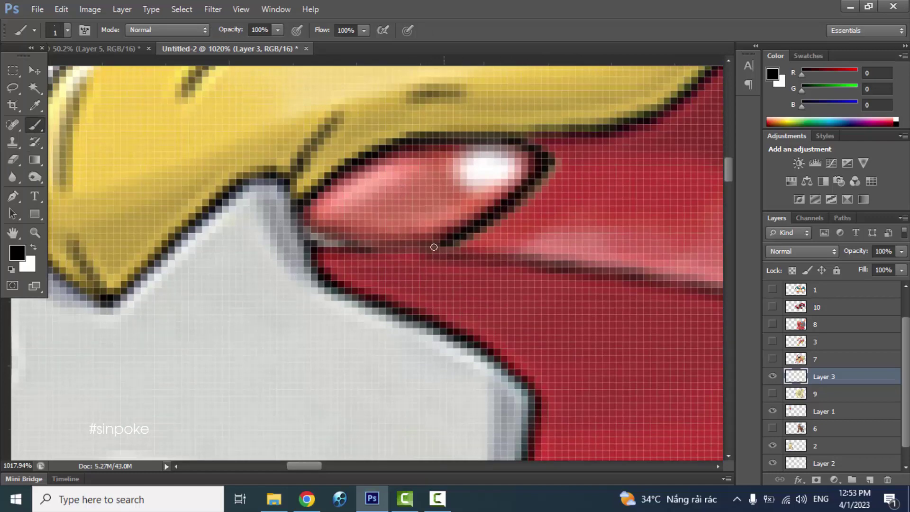
drag(323, 241, 401, 244)
Show layer 7 and make it the active layer.
scroll(331, 227, down, 10)
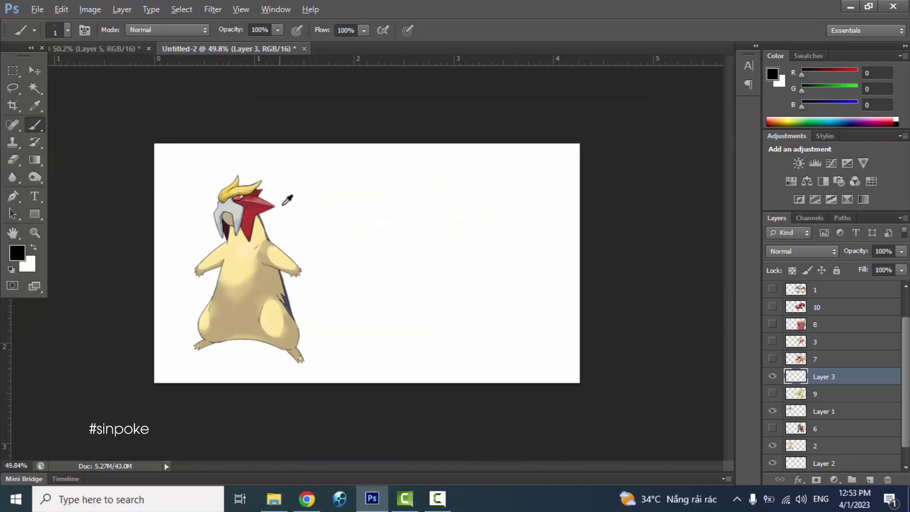
click(772, 359)
key(l)
click(815, 359)
Lasso the large dark-centred ear on layer 7, copy it to a new layer and hide layer 7.
scroll(429, 256, up, 6)
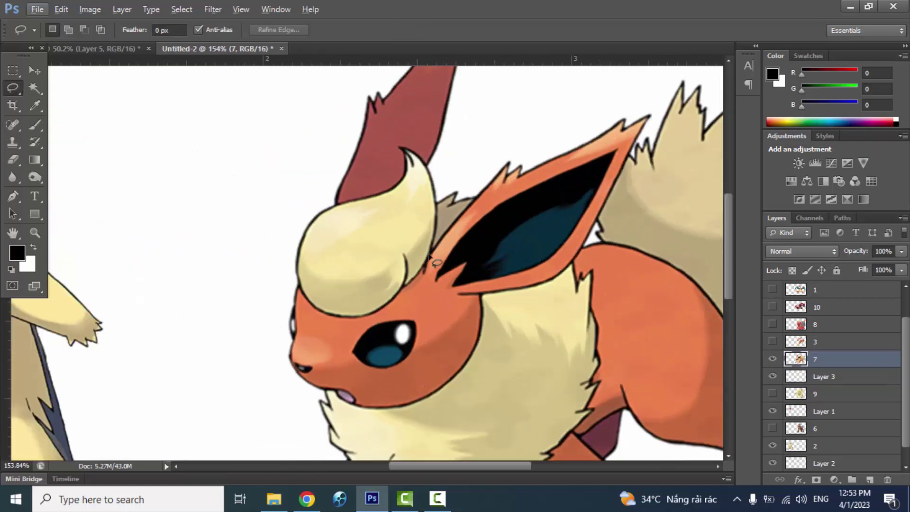
drag(465, 308, 470, 311)
key(ctrl+j)
click(772, 376)
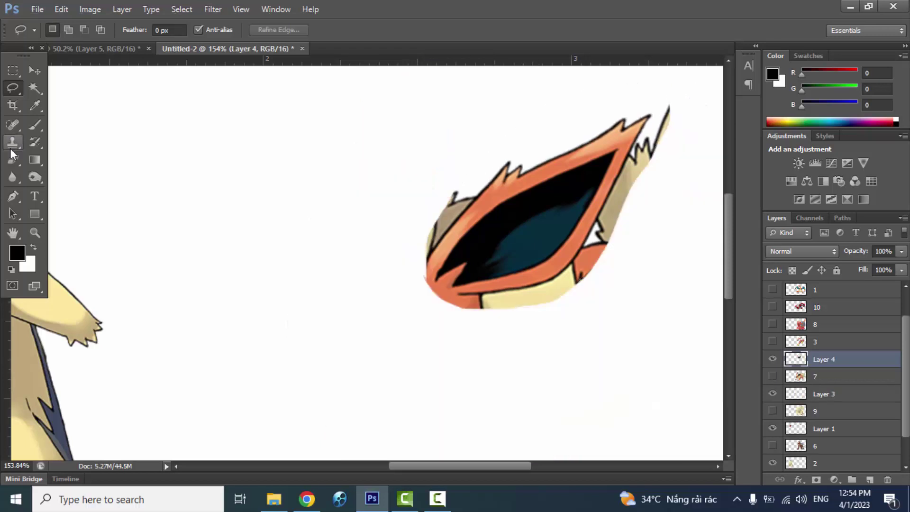
Erase the leftover fur and background around the copied ear, using a 10 px eraser along its lower edge.
key(e)
scroll(435, 186, up, 5)
mouse_move(522, 112)
mouse_down()
mouse_move(357, 318)
mouse_move(439, 147)
mouse_up()
scroll(311, 329, down, 2)
scroll(497, 264, up, 2)
key(bracketright)
key(bracketright)
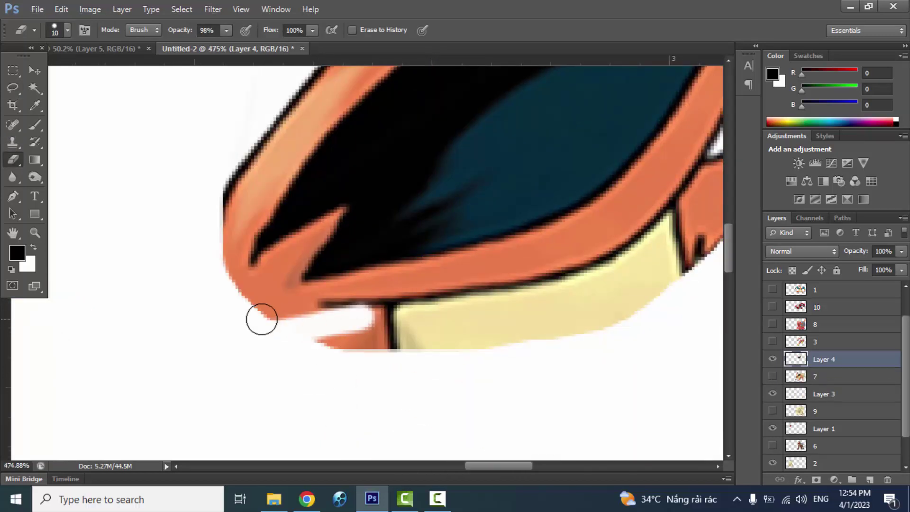
mouse_move(260, 319)
mouse_down()
mouse_move(421, 317)
mouse_move(618, 275)
mouse_move(664, 233)
mouse_up()
mouse_move(664, 232)
mouse_down()
mouse_move(412, 360)
mouse_move(526, 147)
mouse_up()
mouse_move(526, 147)
mouse_down()
mouse_move(384, 359)
mouse_move(421, 258)
mouse_move(498, 179)
mouse_move(410, 365)
mouse_move(218, 416)
mouse_up()
Rotate the copied ear and position it at the back of the creature's head.
scroll(498, 179, down, 3)
scroll(427, 285, down, 6)
key(ctrl+t)
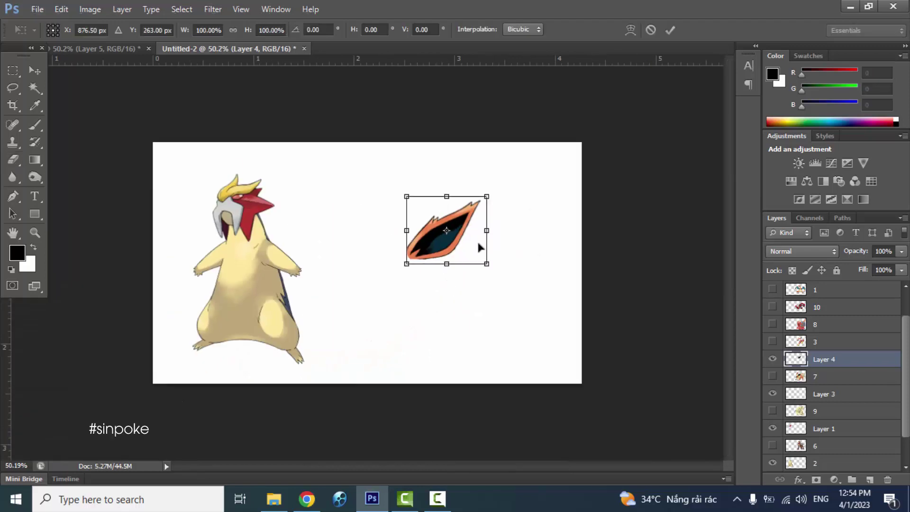
drag(479, 246, 496, 226)
drag(439, 240, 289, 181)
scroll(257, 208, up, 3)
mouse_move(314, 128)
mouse_down()
mouse_move(280, 134)
mouse_move(299, 93)
mouse_move(313, 122)
mouse_up()
key(Return)
Move the ear's layer below Layer 1 and readjust the ear's placement and angle behind the crest.
key(e)
drag(824, 359, 849, 407)
scroll(138, 130, up, 3)
key(ctrl+t)
drag(414, 95, 384, 113)
drag(376, 161, 361, 151)
key(Return)
Duplicate the ear, flip the copy horizontally and place it upright on the other side of the crest.
key(ctrl+j)
key(ctrl+t)
drag(384, 105, 313, 74)
right_click(346, 151)
click(389, 365)
drag(322, 180, 262, 125)
scroll(237, 128, down, 2)
key(Return)
scroll(136, 445, down, 5)
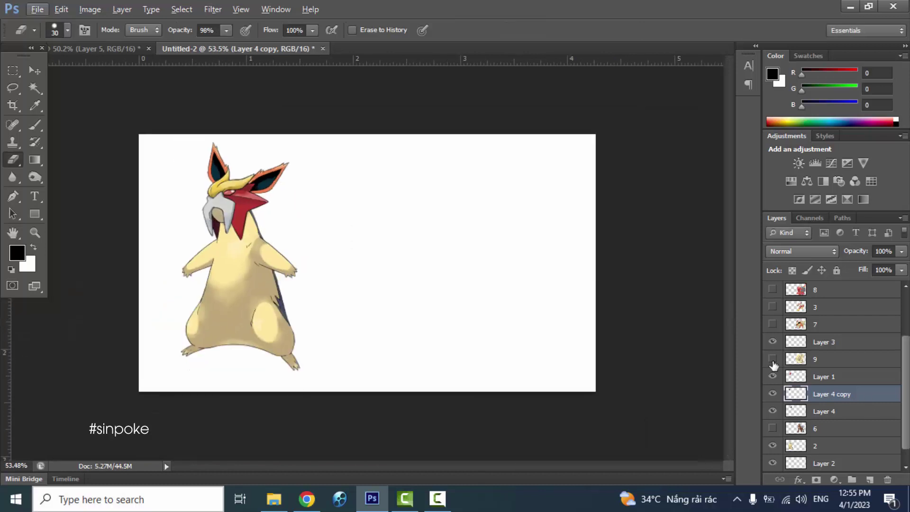
Show the numbered layer 3, lasso its jagged chest fur, copy it to a new layer, move it aside and hide layer 3.
click(773, 307)
click(815, 307)
key(l)
scroll(550, 142, up, 6)
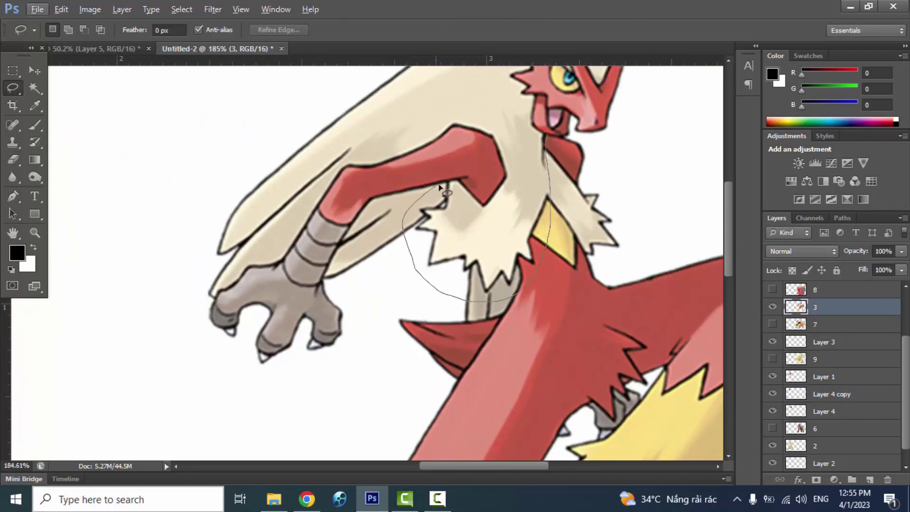
drag(440, 188, 440, 186)
key(ctrl+j)
key(ctrl+t)
drag(498, 228, 379, 237)
key(Return)
click(773, 324)
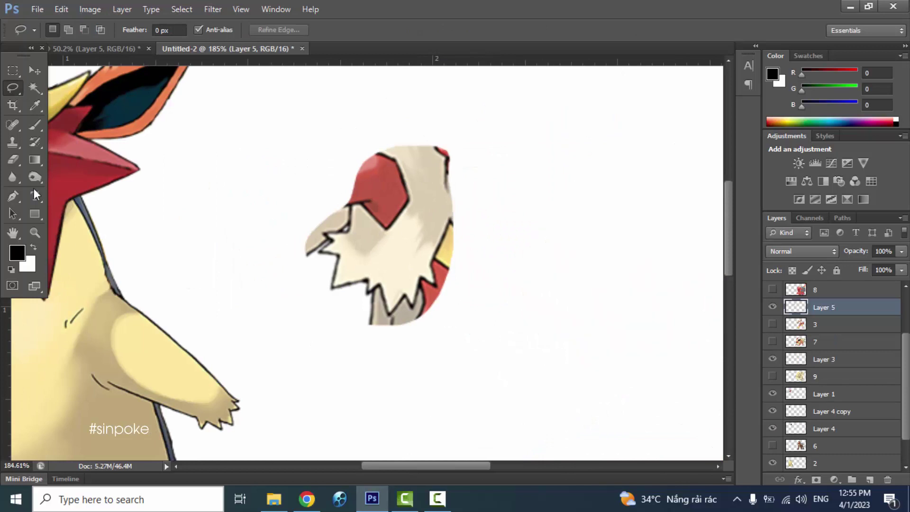
Trace the lower and right jagged edge of the copied fur with the Pen tool and remove the red, yellow and grey excess outside it.
key(p)
scroll(360, 289, up, 5)
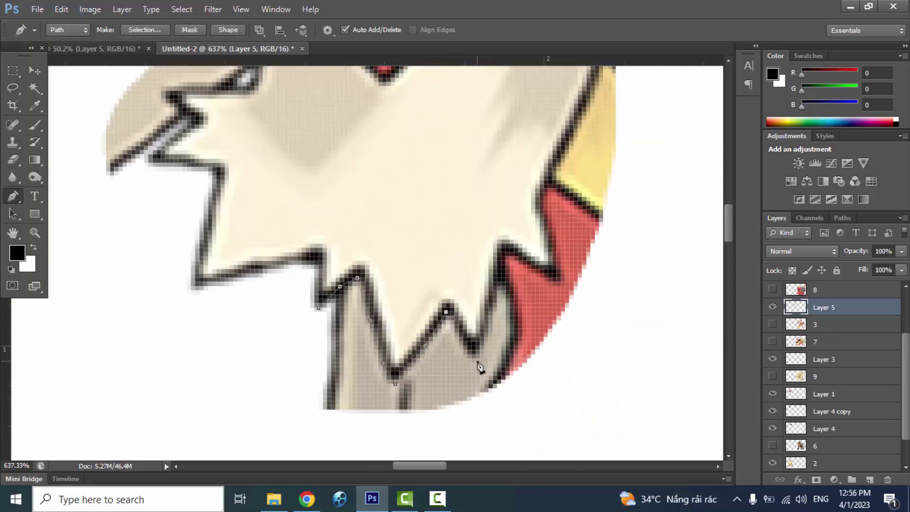
click(506, 252)
drag(562, 286, 454, 337)
scroll(448, 247, down, 1)
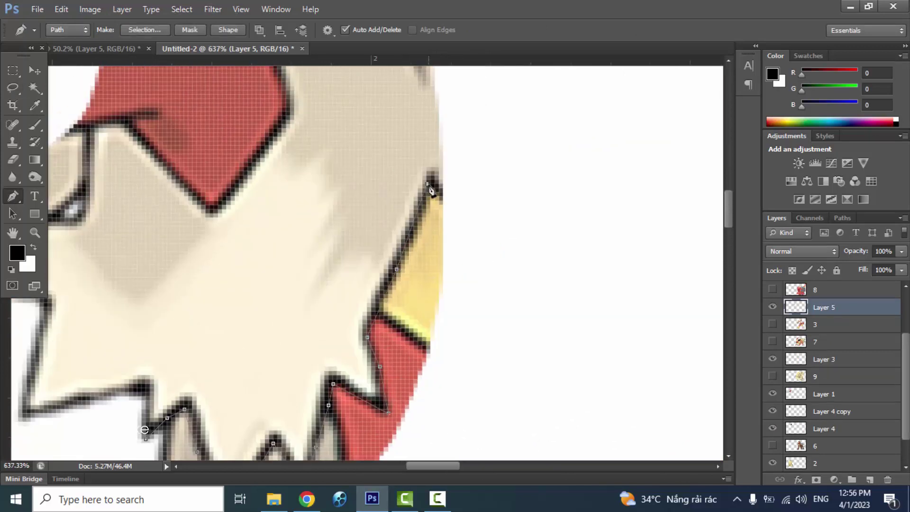
scroll(426, 260, up, 3)
click(499, 137)
scroll(498, 137, down, 3)
click(570, 269)
drag(515, 381, 527, 381)
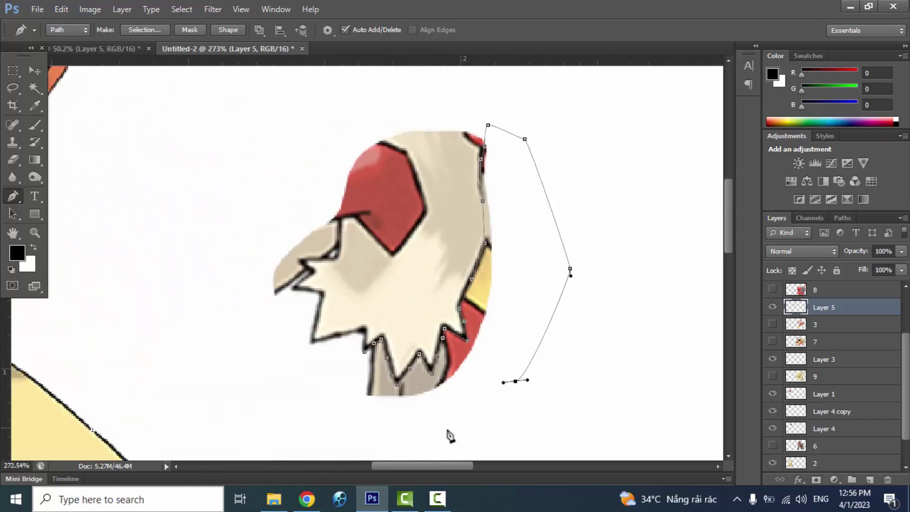
click(367, 359)
Trace the fur's left jagged edge with the Pen tool and remove the leftover beige strip outside it.
scroll(365, 356, up, 3)
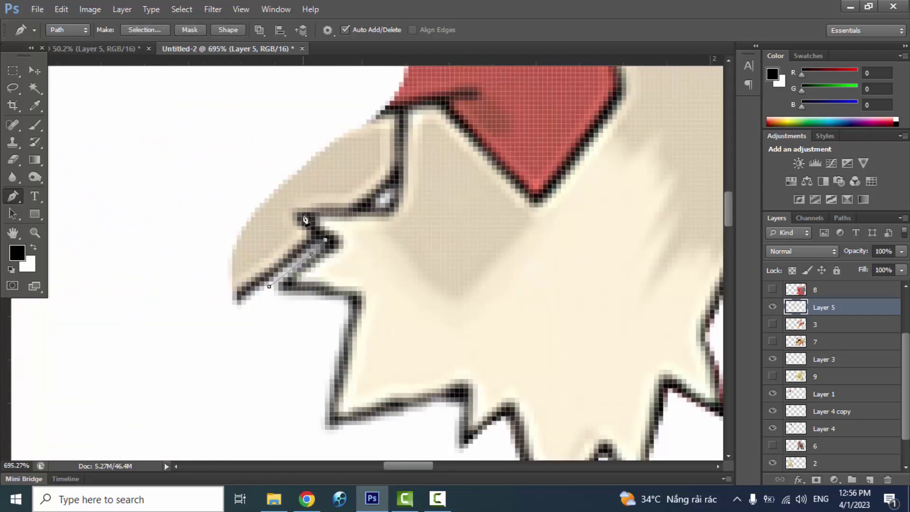
scroll(388, 210, up, 2)
drag(399, 167, 414, 43)
scroll(297, 189, down, 3)
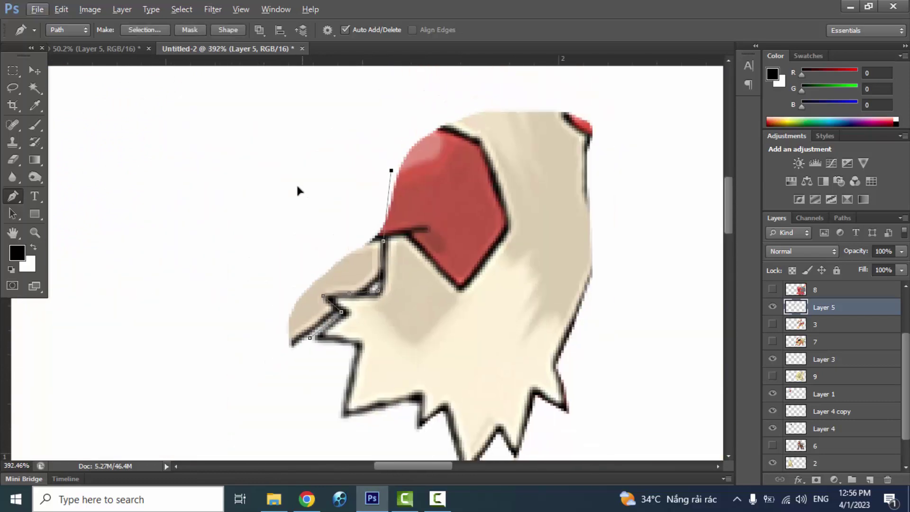
click(311, 341)
Transform the trimmed fur piece and place it on the left side of the creature's chest.
key(ctrl+t)
scroll(313, 342, down, 4)
drag(456, 277, 626, 341)
key(Return)
Duplicate the fur piece, mirror it, enlarge it to about 111% and place it on the right side of the chest.
scroll(460, 306, down, 2)
key(ctrl+alt+t)
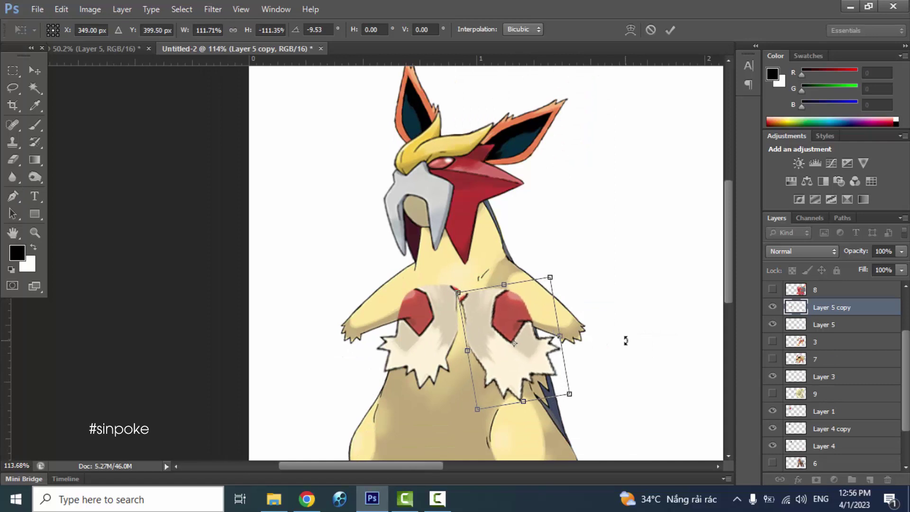
key(Return)
key(p)
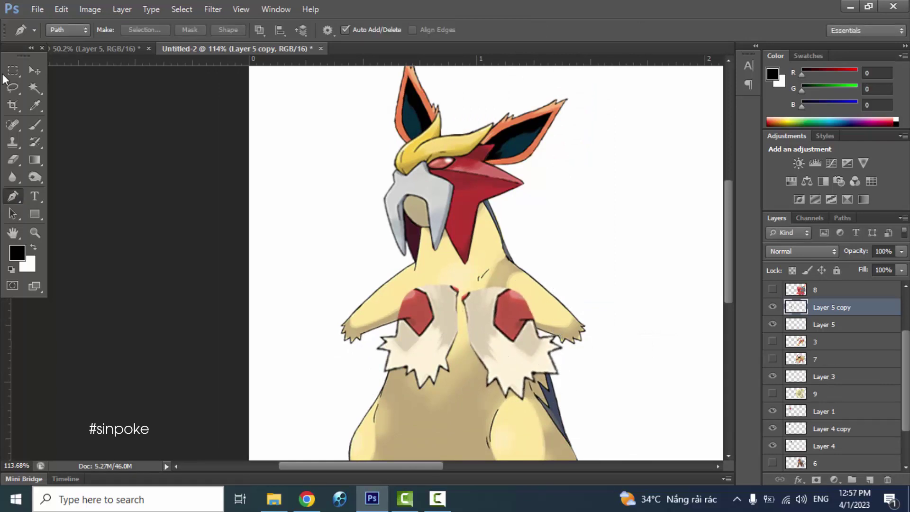
click(25, 71)
Sample the fur's beige and paint over the gap between the two fur pieces with a 10 to 15 px brush.
scroll(522, 351, up, 3)
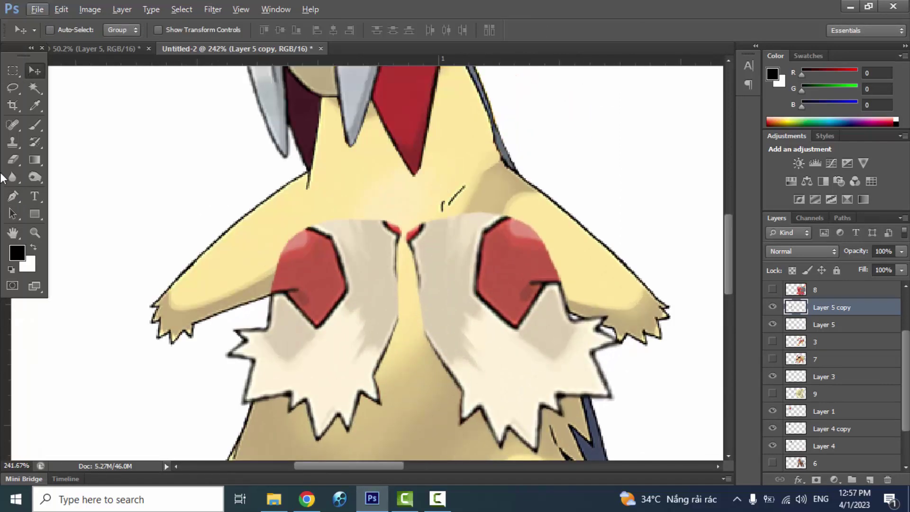
key(b)
alt+click(356, 270)
scroll(356, 269, up, 2)
key(bracketright)
key(bracketright)
key(bracketright)
key(bracketright)
key(bracketright)
key(bracketright)
key(bracketright)
key(bracketright)
key(bracketright)
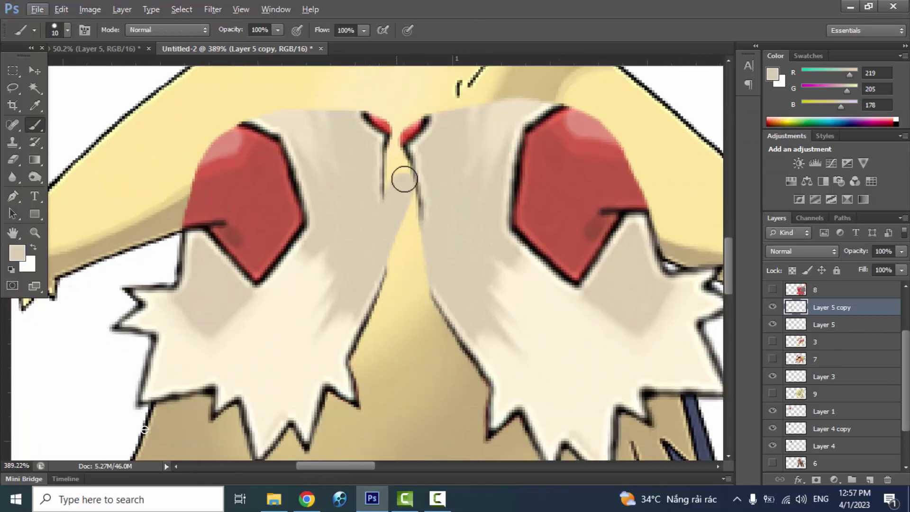
key(bracketright)
scroll(387, 241, down, 3)
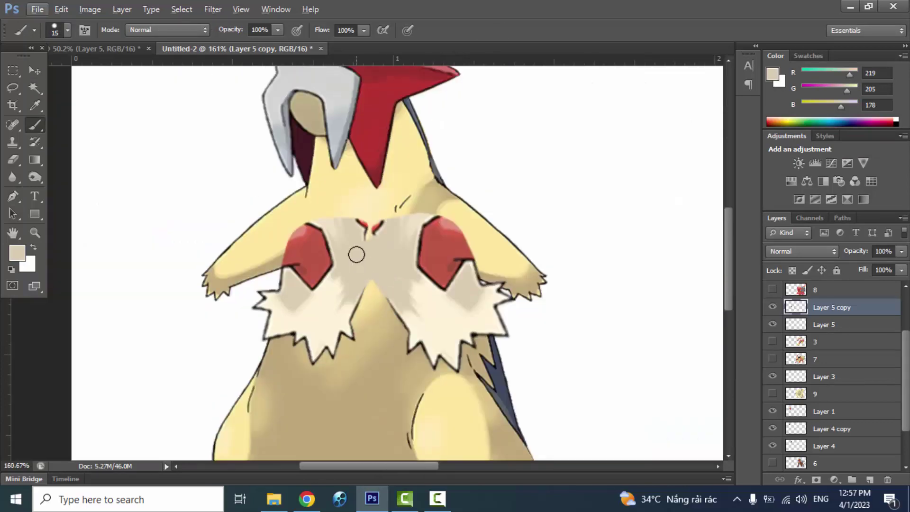
Paint beige over the red patches, chest and neck up to the head with a 20 px brush.
scroll(356, 250, up, 2)
drag(378, 250, 380, 225)
mouse_move(385, 258)
mouse_down()
mouse_move(356, 282)
mouse_move(297, 141)
mouse_move(275, 365)
mouse_up()
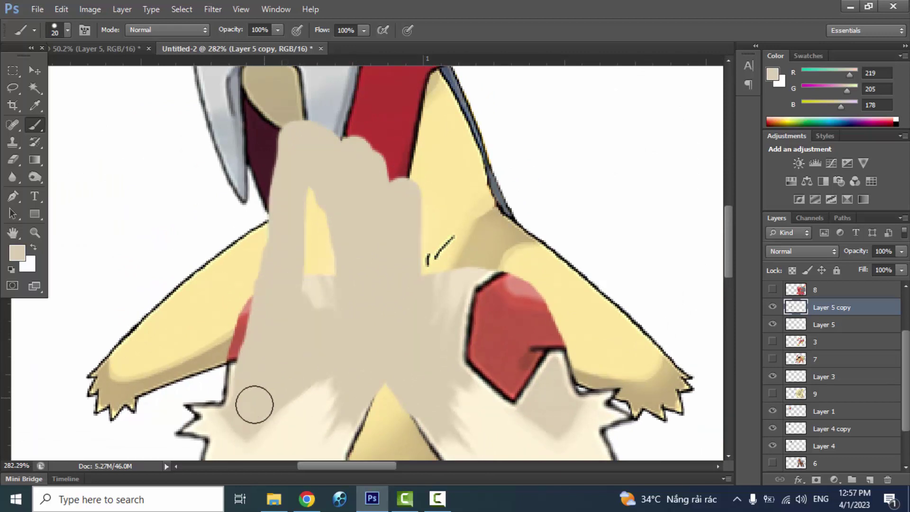
mouse_move(254, 404)
mouse_down()
mouse_move(310, 266)
mouse_move(370, 299)
mouse_move(490, 252)
mouse_move(495, 223)
mouse_move(548, 369)
mouse_move(446, 327)
mouse_up()
alt+scroll(435, 162, down, 3)
mouse_move(434, 162)
mouse_down()
mouse_move(478, 227)
mouse_move(422, 173)
mouse_up()
alt+scroll(423, 172, down, 3)
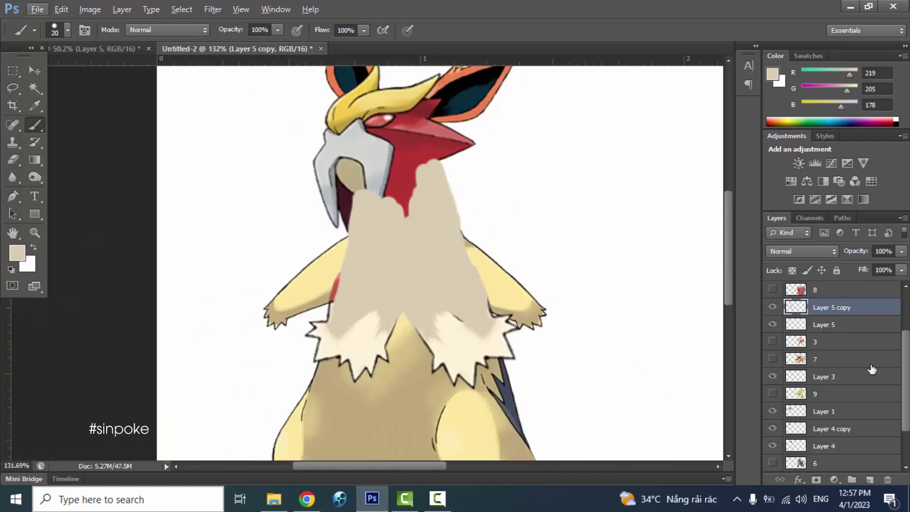
Merge the two fur layers into Layer 5 copy and move it below Layer 4 in the layer stack.
drag(806, 324, 837, 366)
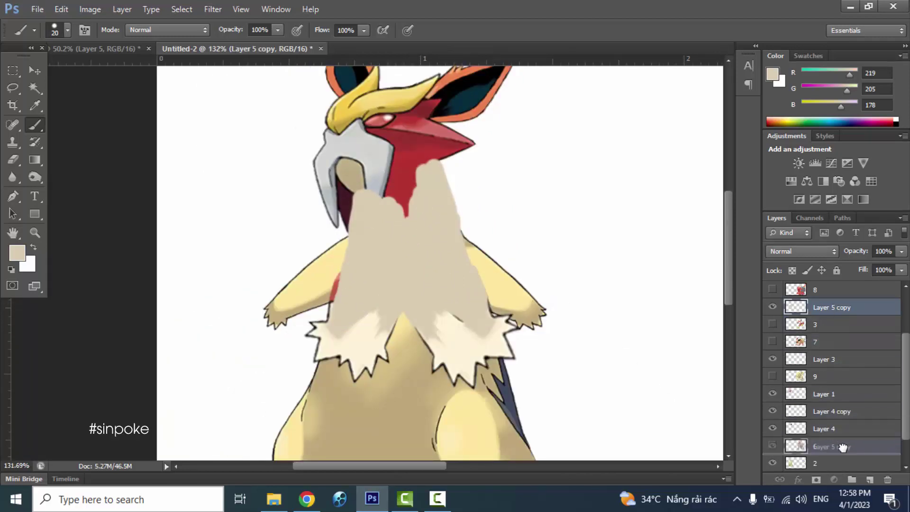
drag(843, 447, 843, 446)
alt+scroll(304, 260, up, 3)
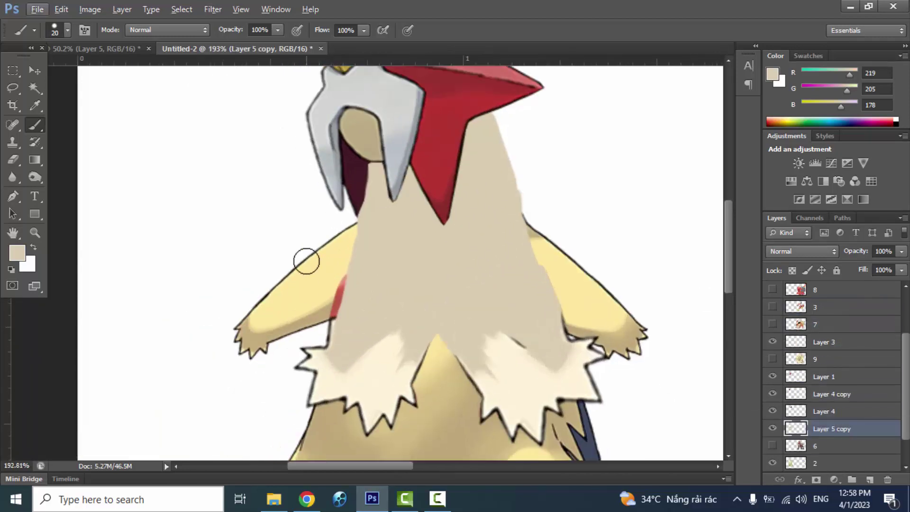
alt+scroll(153, 233, down, 4)
alt+scroll(112, 184, up, 4)
Lower the fur layer's opacity to 86% and erase the beige and red overlapping the left arm with a 30 px eraser.
key(l)
alt+scroll(263, 305, up, 2)
key(e)
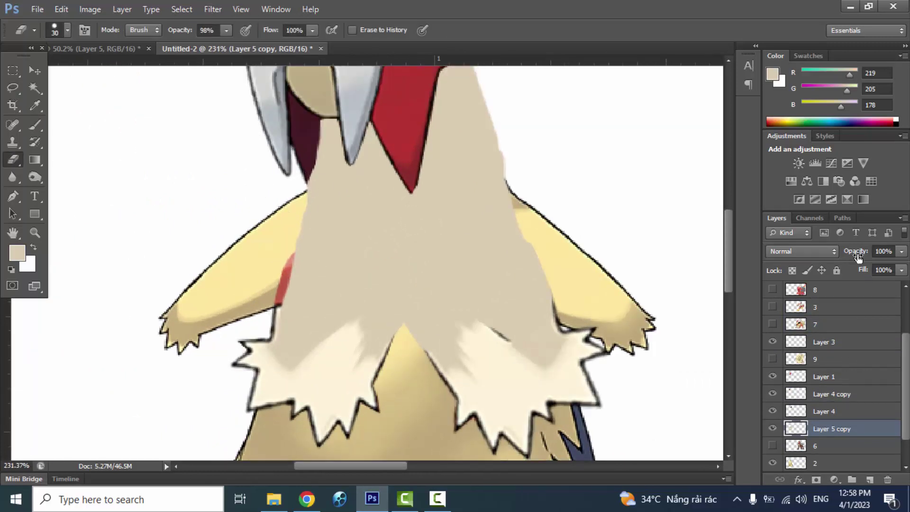
key(8)
key(6)
drag(298, 180, 308, 253)
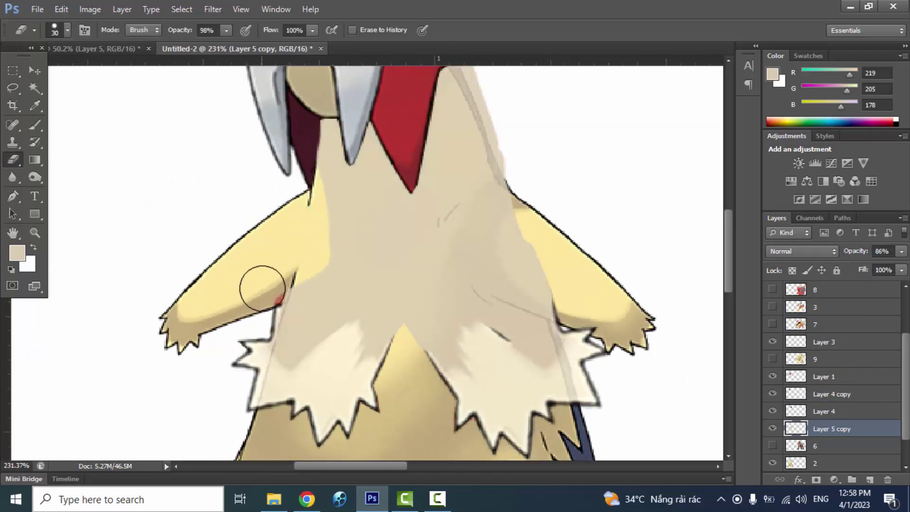
Erase the beige spilling past the back of the neck and over the right arm.
scroll(505, 156, up, 4)
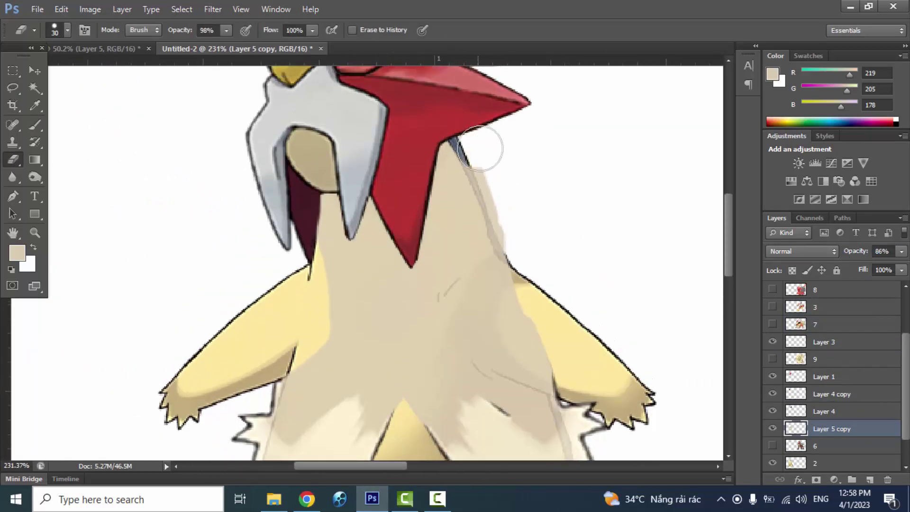
scroll(506, 208, down, 3)
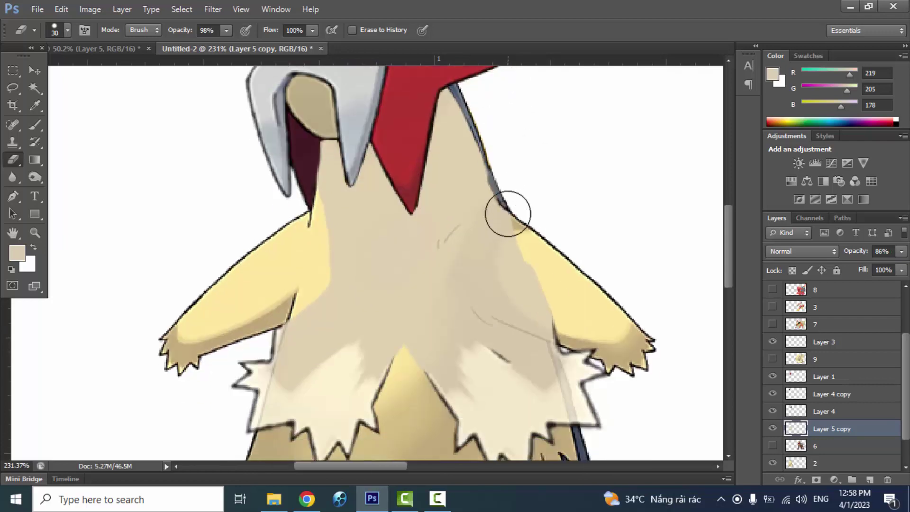
mouse_move(508, 209)
mouse_down()
mouse_move(463, 252)
mouse_move(493, 297)
mouse_move(539, 281)
mouse_move(493, 286)
mouse_move(558, 320)
mouse_up()
scroll(612, 336, down, 5)
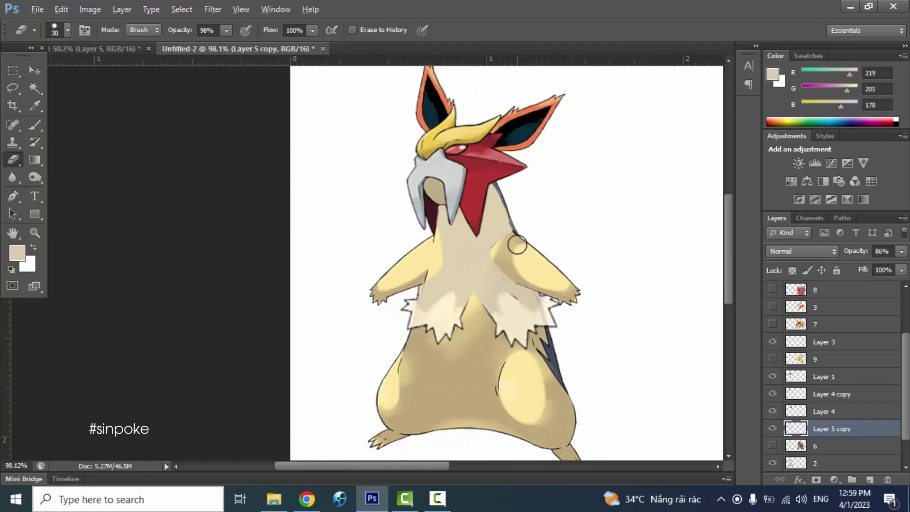
scroll(424, 256, up, 4)
Pick a darker beige (200, 186, 154), select the fur layer's pixels and paint shadows on the neck beneath the head.
key(i)
key(Return)
key(e)
scroll(432, 180, up, 3)
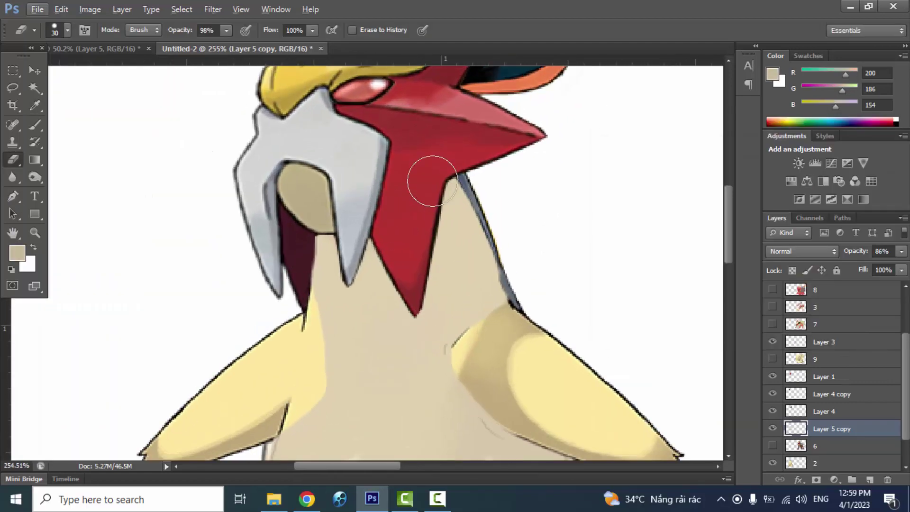
key(b)
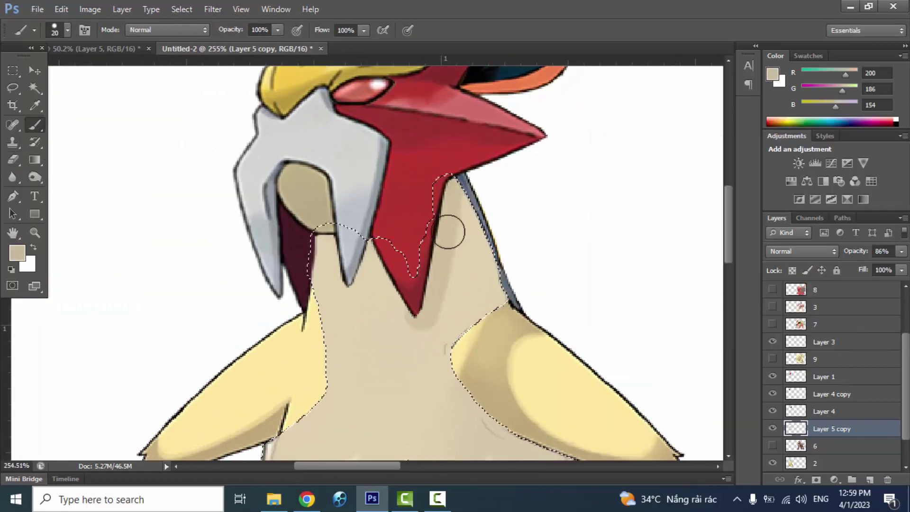
scroll(342, 256, down, 1)
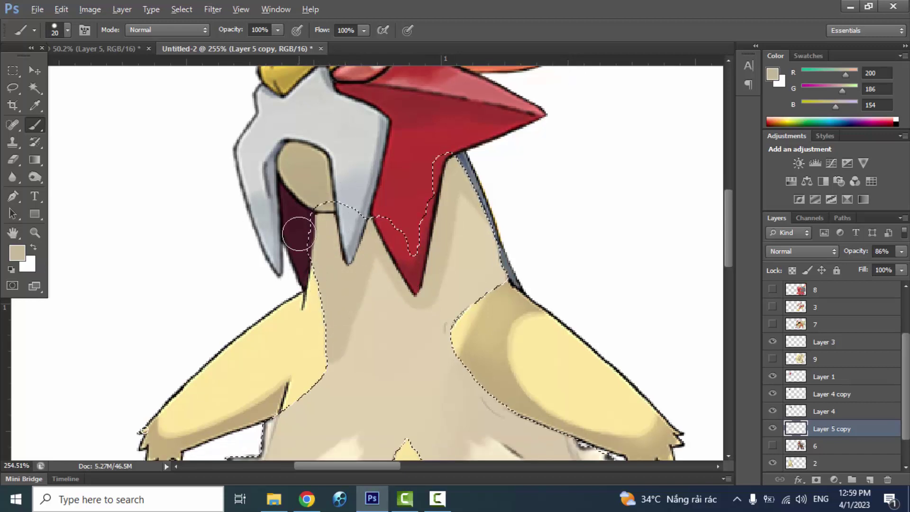
scroll(308, 237, down, 1)
scroll(303, 369, down, 4)
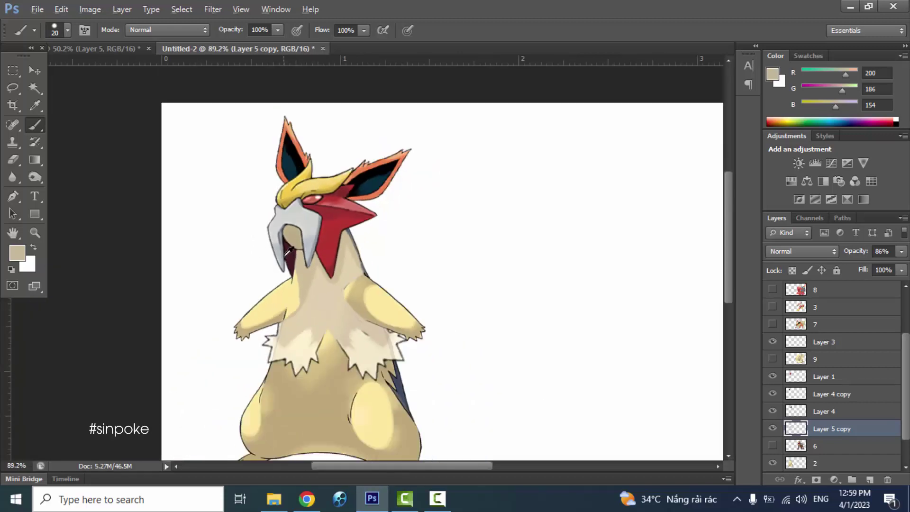
scroll(128, 219, up, 5)
Set the foreground colour to 208, 192, 154 and extend the shadow down the neck beside the left arm with a 9 px brush.
click(17, 253)
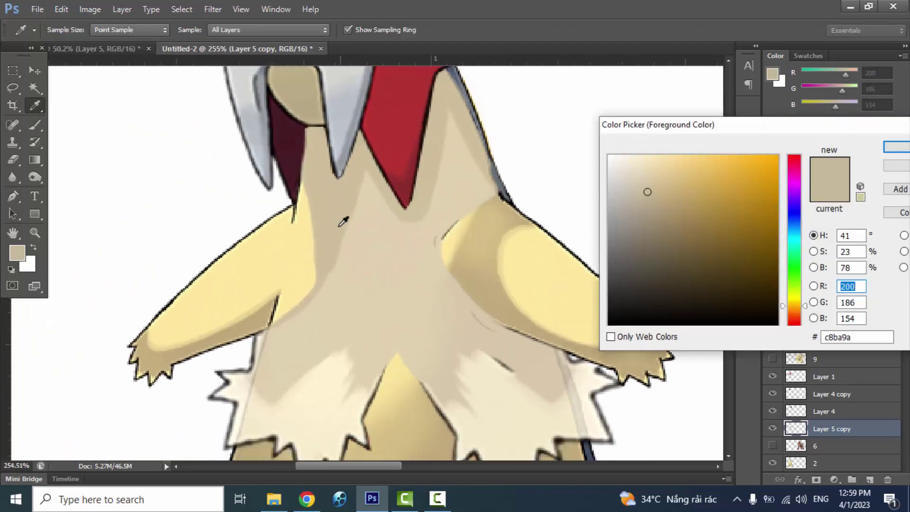
click(650, 188)
key(Return)
scroll(331, 203, up, 3)
drag(324, 174, 275, 407)
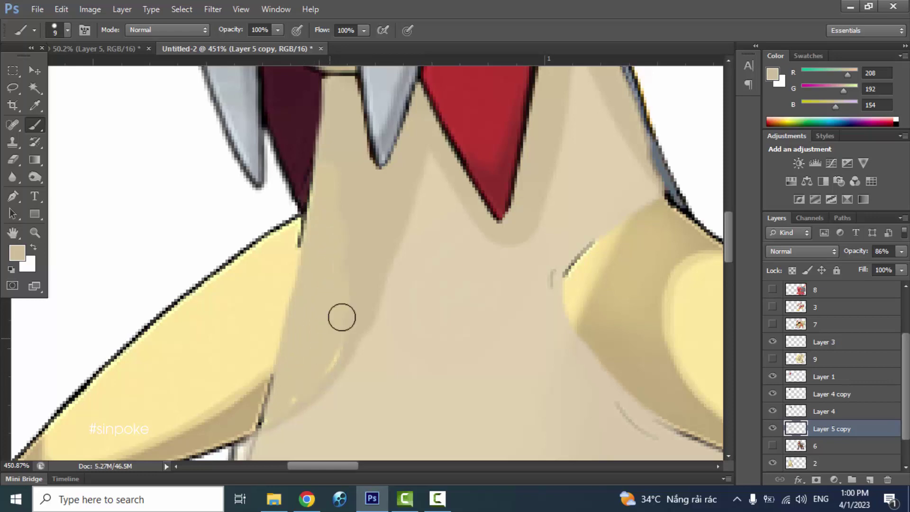
scroll(395, 235, up, 1)
scroll(432, 244, down, 5)
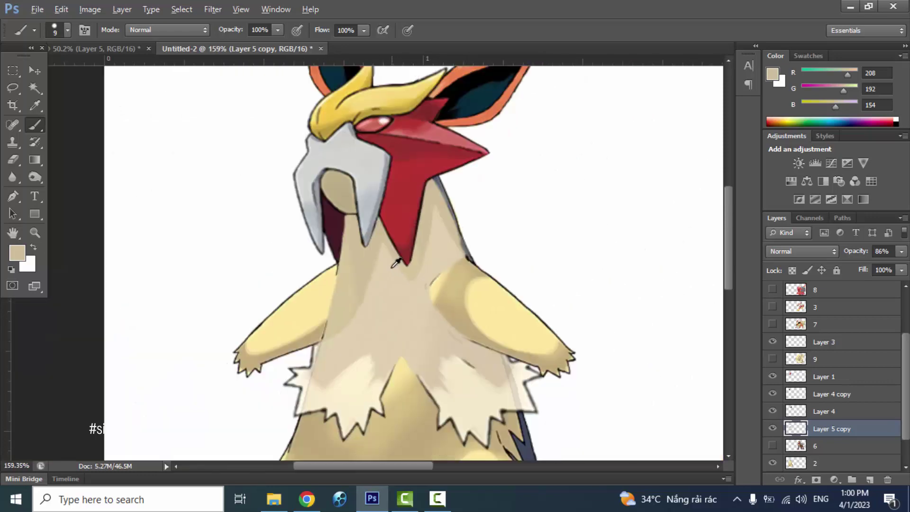
Restore the fur layer's opacity to 100% and outline the back edge of the neck in black with a 1 px brush.
scroll(285, 227, up, 5)
click(11, 270)
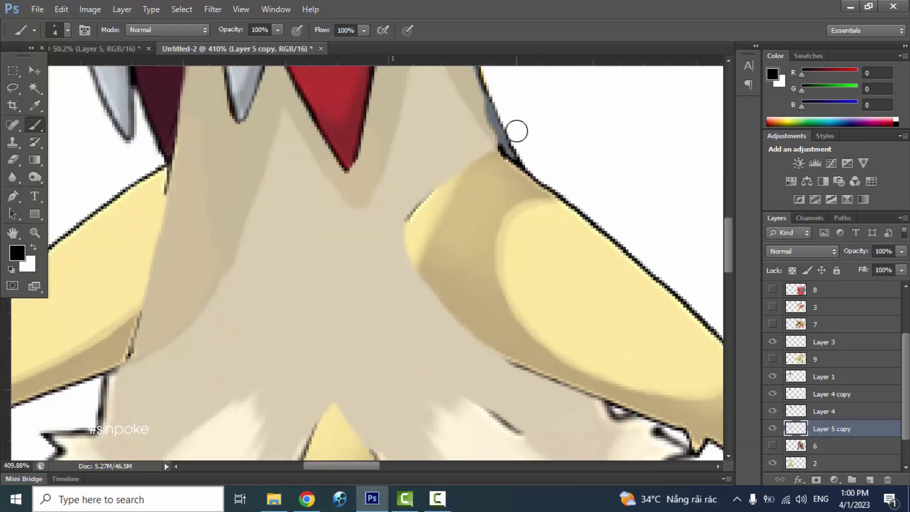
scroll(516, 131, up, 4)
key(bracketleft)
key(bracketleft)
key(bracketleft)
drag(486, 273, 439, 127)
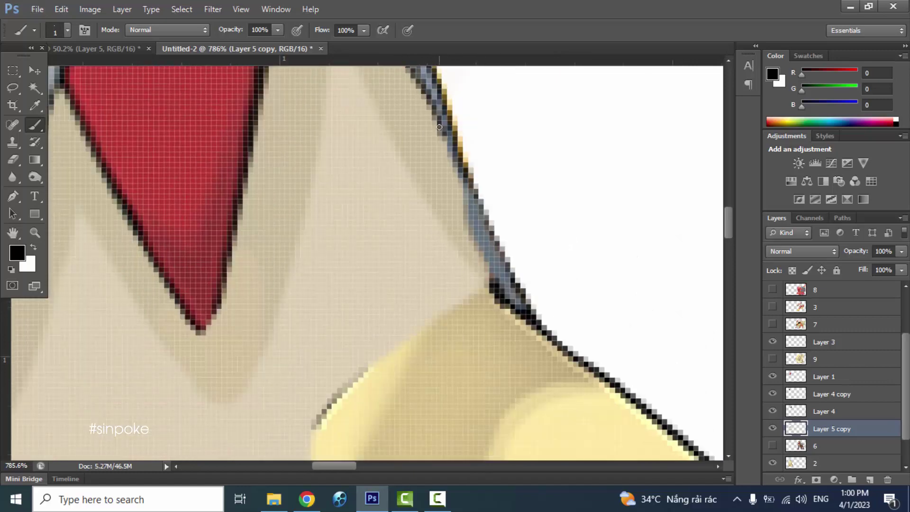
drag(489, 272, 651, 103)
Draw 1 px black outlines where the inner edges of both arms meet the beige chest.
drag(535, 172, 299, 222)
drag(421, 355, 385, 218)
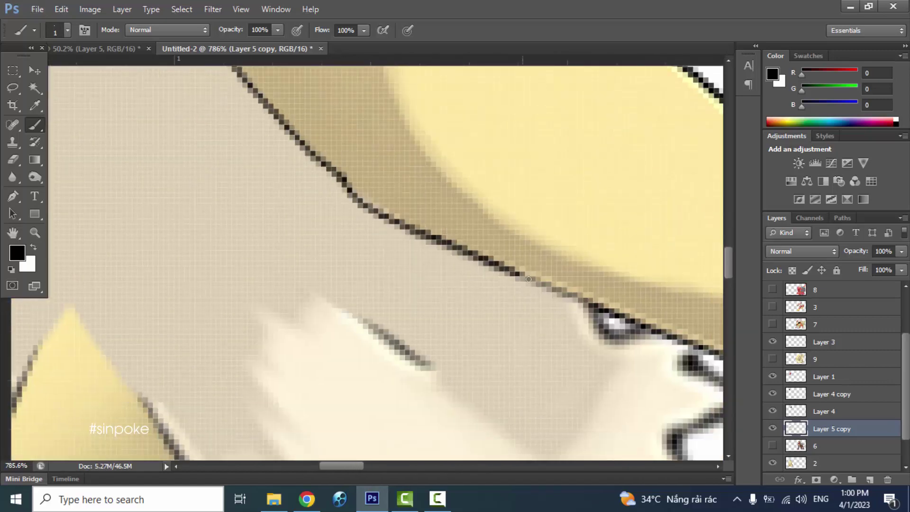
scroll(528, 279, down, 6)
scroll(528, 296, up, 6)
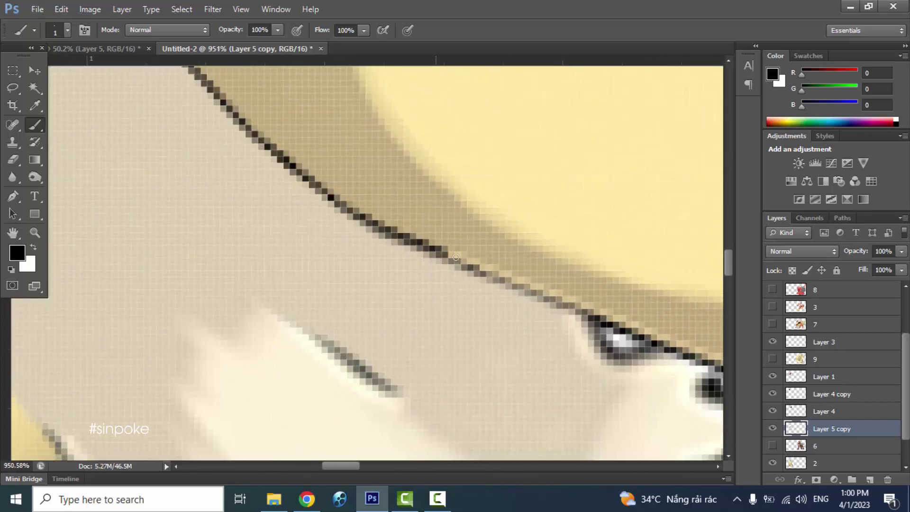
scroll(456, 257, down, 5)
scroll(240, 126, up, 4)
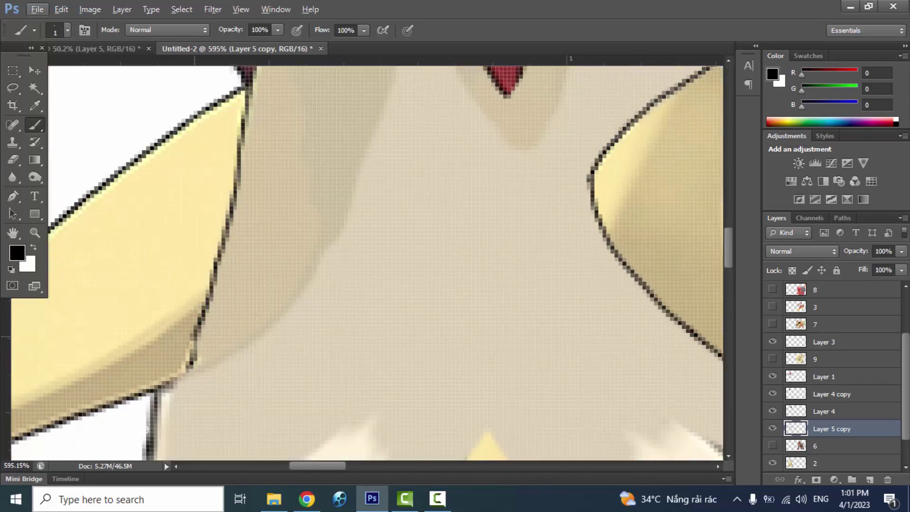
Finish the black outline where the viewer's-left arm meets the chest, then resample beige (208, 192, 154) from beside that corner.
drag(191, 345, 301, 180)
scroll(274, 226, up, 3)
key(])
key(])
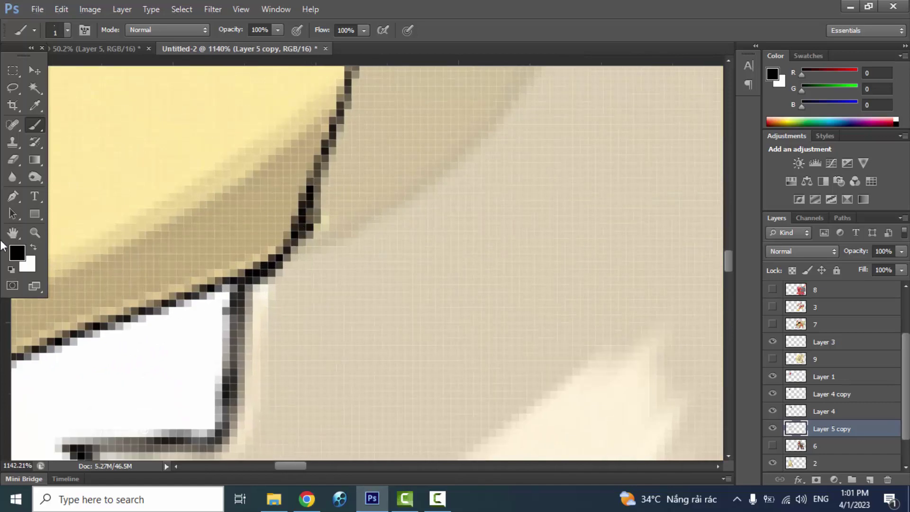
alt+click(320, 219)
scroll(320, 219, down, 6)
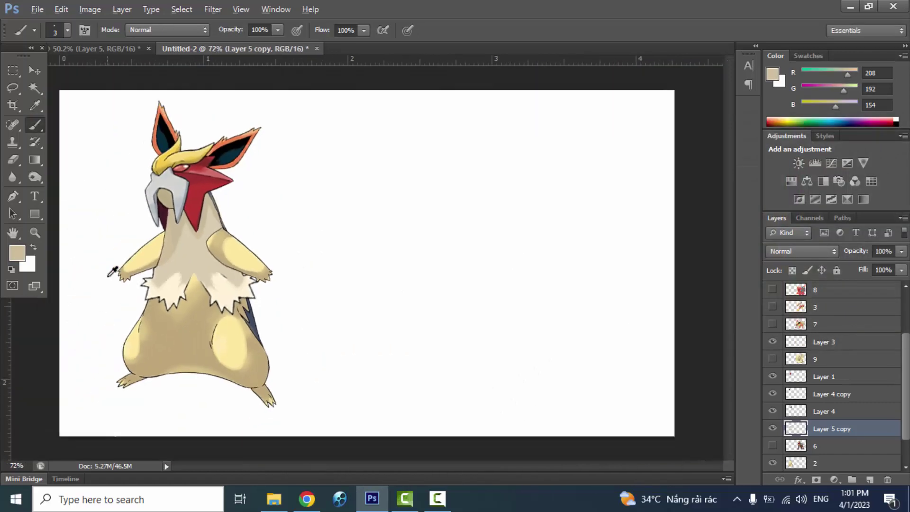
Outline both sides of the yellow belly peak between the chest fur tufts in black with a 1 px brush.
scroll(114, 264, up, 6)
key([)
key([)
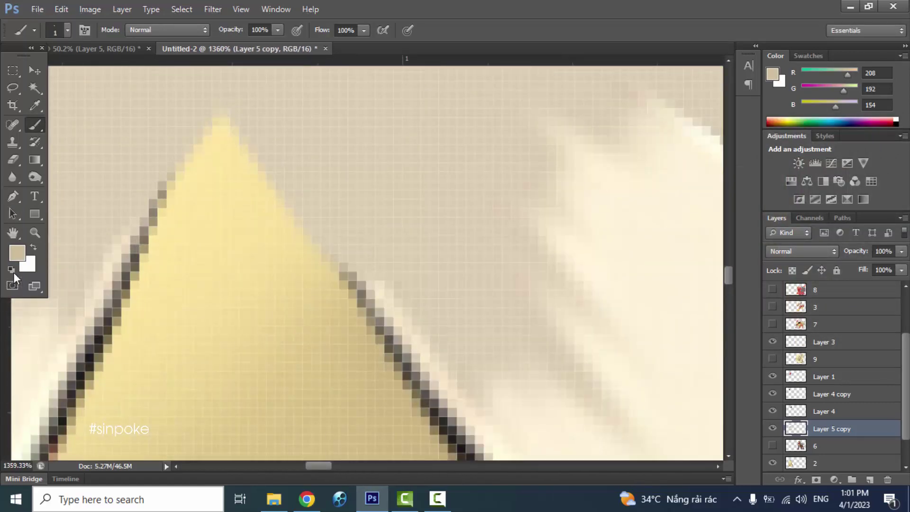
mouse_move(191, 159)
mouse_down()
mouse_move(280, 199)
mouse_move(366, 305)
mouse_up()
key(ctrl+z)
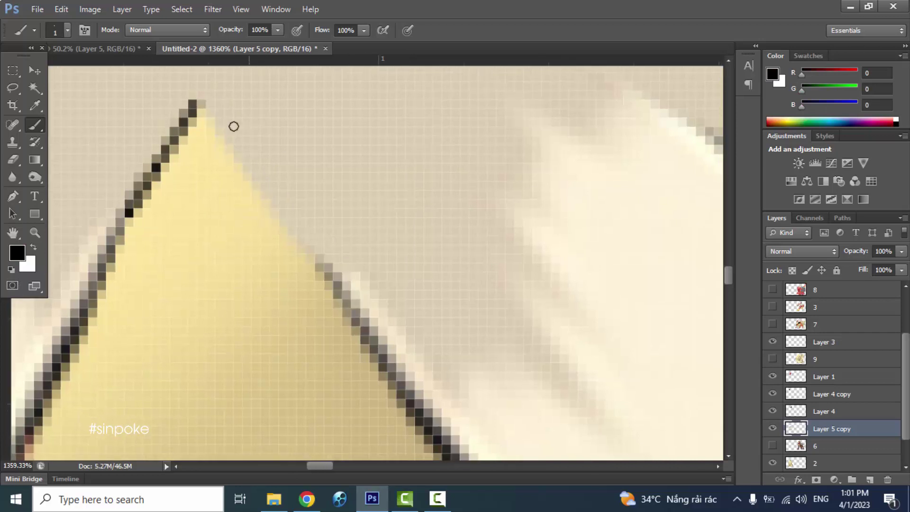
drag(195, 103, 308, 243)
scroll(308, 243, down, 10)
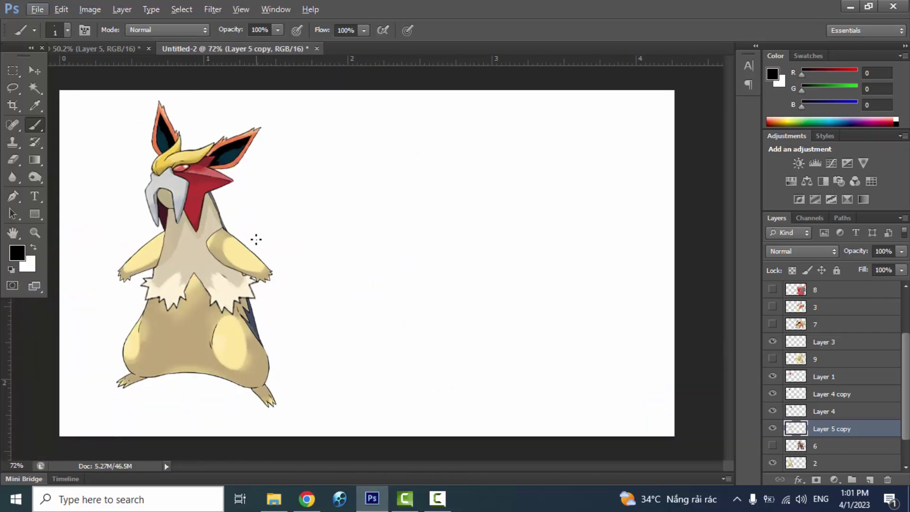
Show layer 8, copy its rocky shell and flame to a new layer, and place the copy behind the body just above Background.
scroll(778, 313, up, 1)
click(773, 307)
click(830, 307)
key(l)
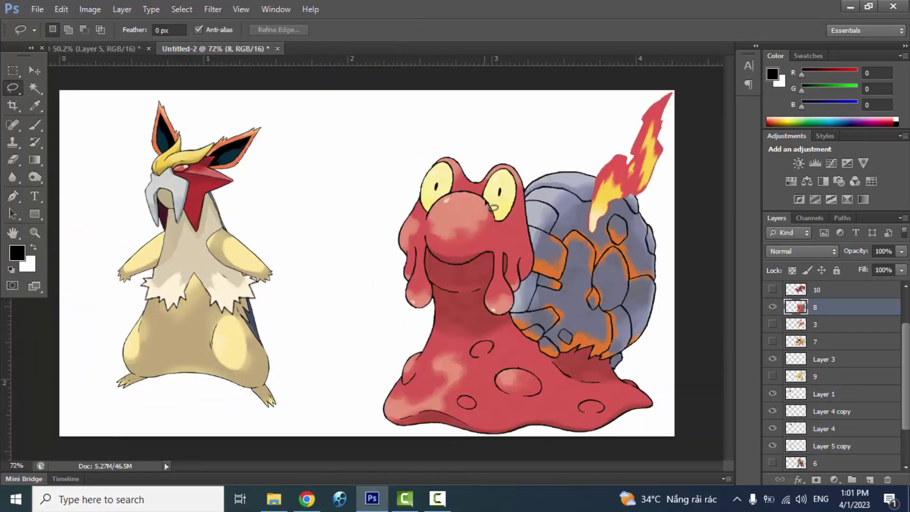
key(ctrl+j)
ctrl+drag(673, 139, 364, 137)
drag(829, 307, 848, 454)
Scale the shell piece to about 79.4% and nudge it slightly toward the creature's back.
key(ctrl+t)
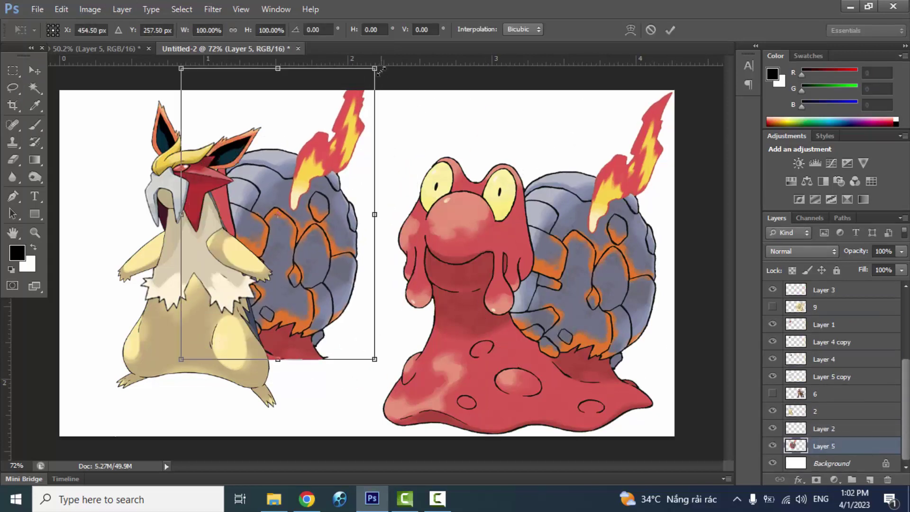
shift+drag(375, 67, 333, 128)
key(Left)
key(Left)
key(Left)
key(Left)
key(Left)
key(Left)
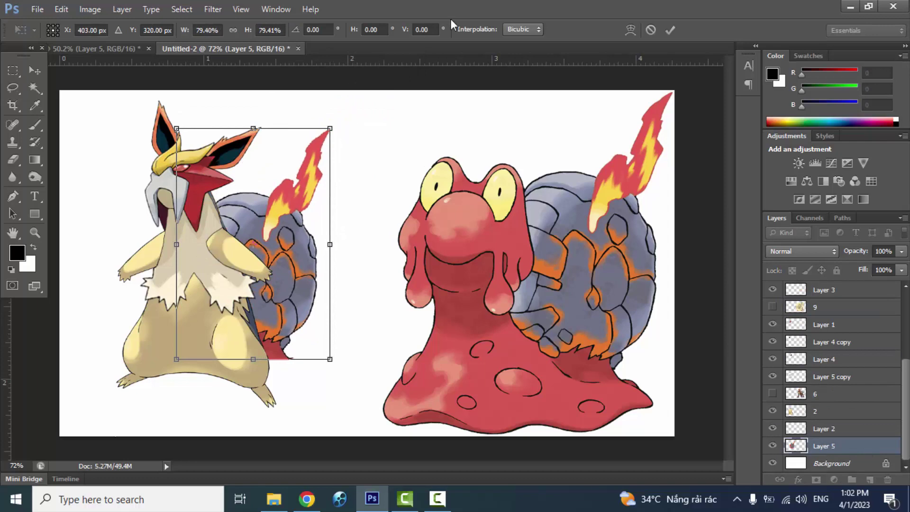
key(Return)
Erase the leftover red body and small rock protruding beneath the shell with a 30 px eraser.
alt+scroll(260, 357, up, 5)
click(17, 253)
key(Return)
key(e)
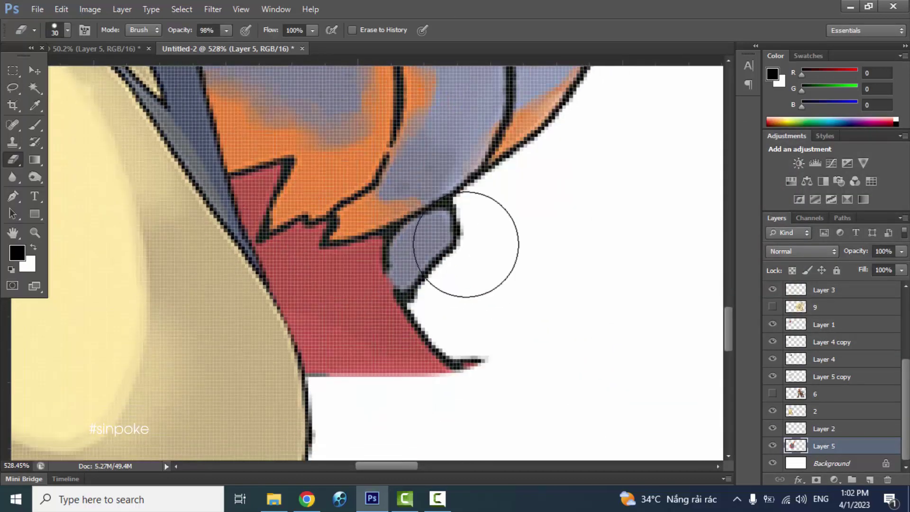
mouse_move(466, 244)
mouse_down()
mouse_move(413, 274)
mouse_move(426, 362)
mouse_up()
Paint the remaining red area of the shell orange (229, 121, 46) and complete its lower outlines with a 1 px black brush.
scroll(427, 362, up, 1)
click(17, 253)
click(340, 343)
key(Return)
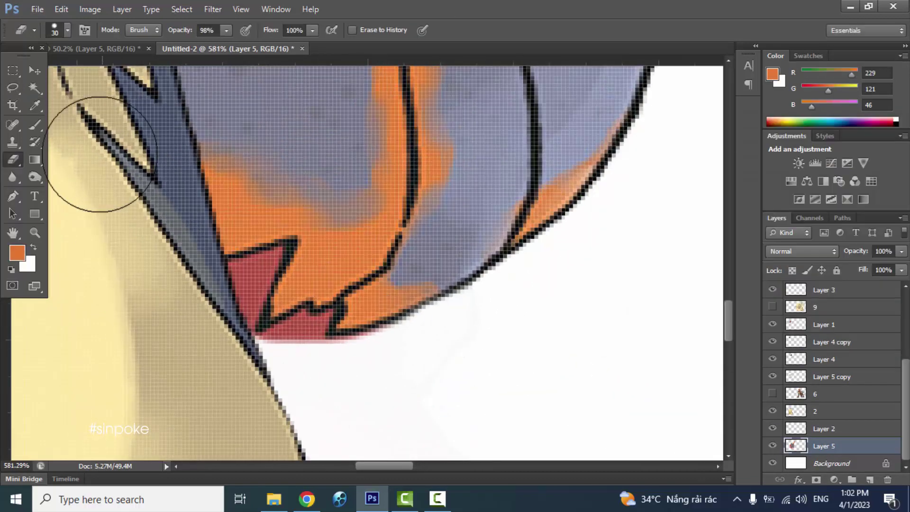
key(b)
mouse_move(242, 239)
mouse_down()
mouse_move(285, 284)
mouse_move(339, 311)
mouse_up()
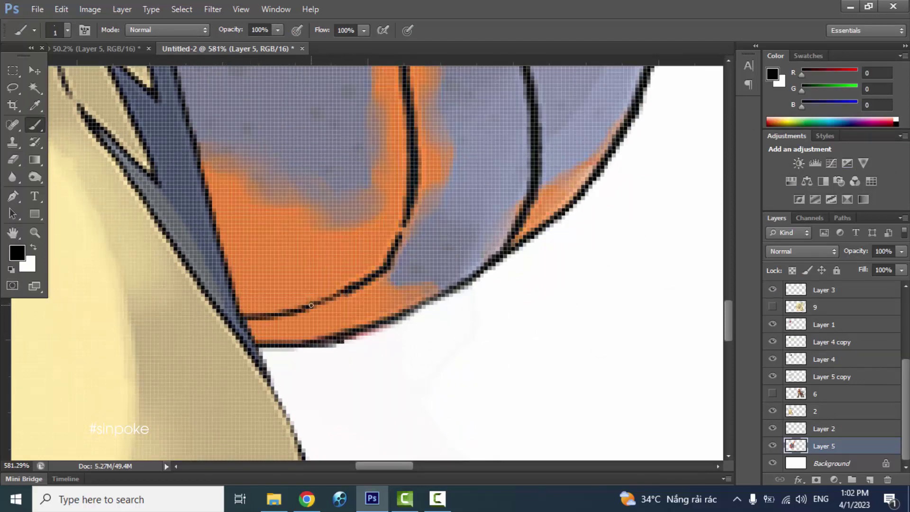
scroll(318, 311, down, 10)
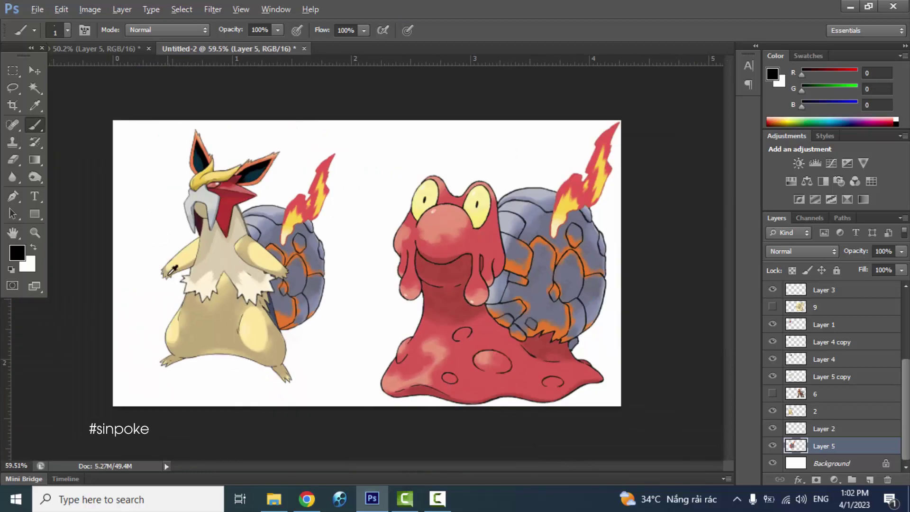
Hide layer 8, show layer 10 and lasso the red creature's spiked tail, leaving out its hind leg.
scroll(806, 379, up, 3)
click(773, 359)
click(773, 342)
click(834, 342)
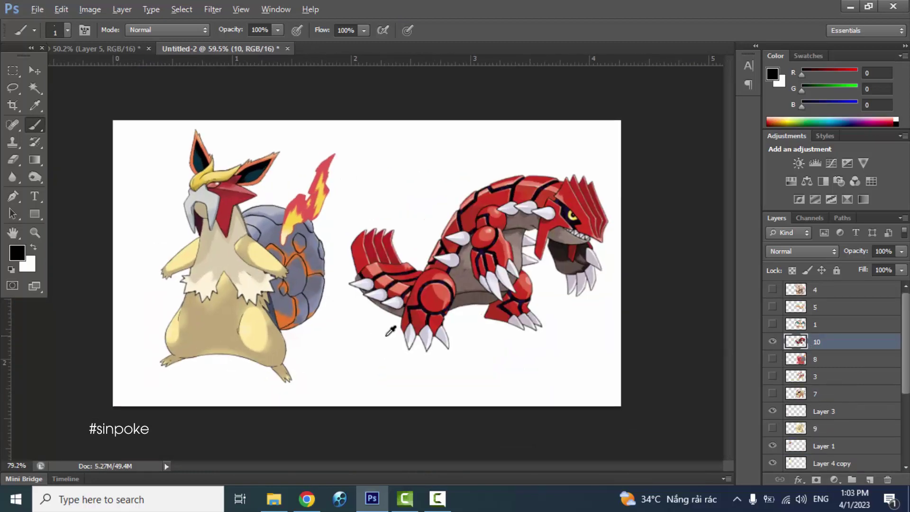
key(l)
scroll(471, 247, up, 5)
drag(467, 244, 474, 248)
scroll(469, 247, down, 4)
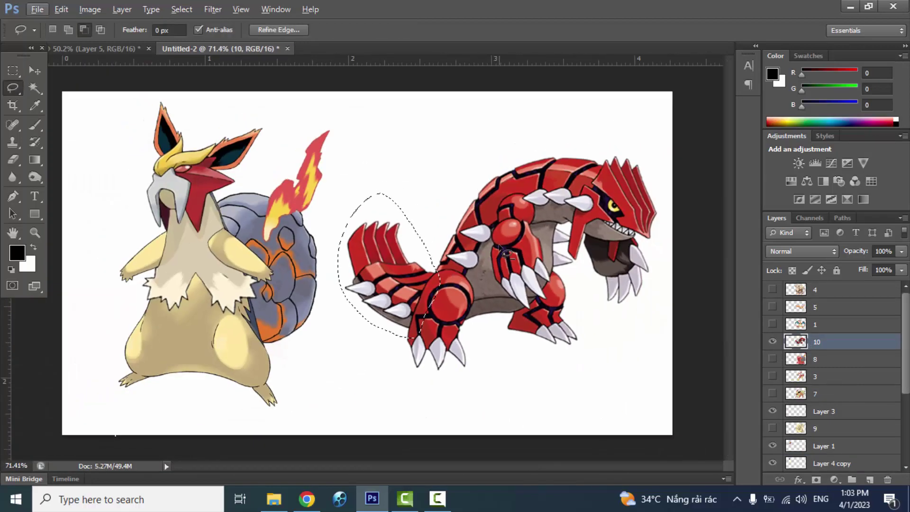
Copy the tail to a new layer, flip it vertically, rotate it about 18° and place it beside the body's lower back.
key(ctrl+j)
key(ctrl+t)
right_click(440, 278)
click(422, 367)
mouse_move(417, 266)
mouse_down()
mouse_move(341, 287)
mouse_move(450, 297)
mouse_up()
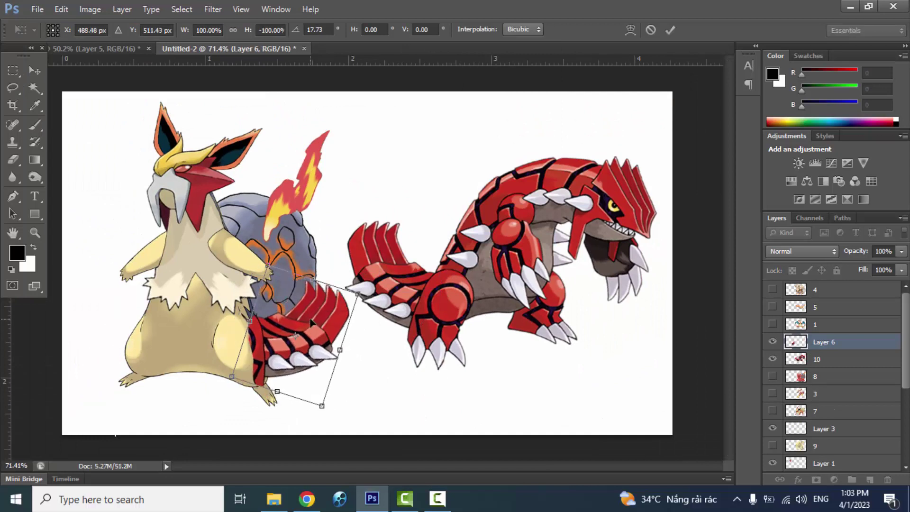
key(Return)
Move the tail layer directly above Background and rotate the tail by about -5° beneath the shell.
drag(824, 342, 829, 447)
key(ctrl+t)
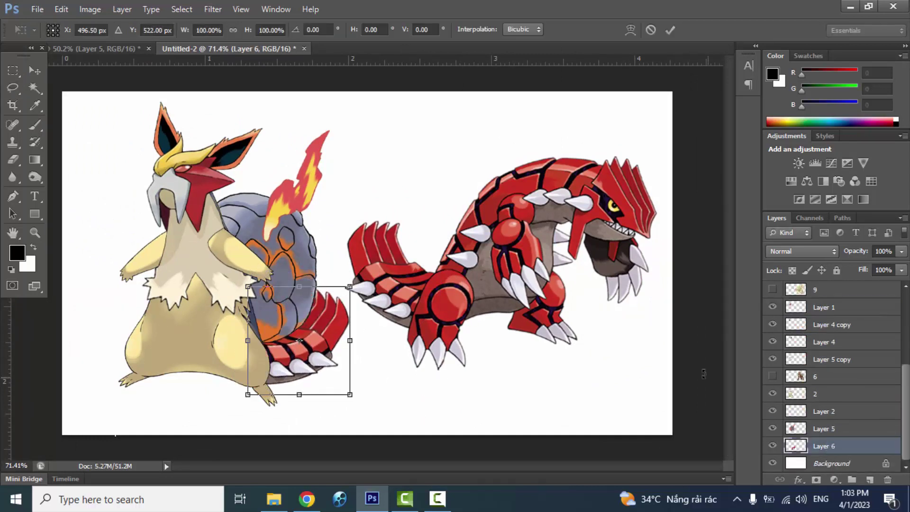
drag(579, 298, 539, 308)
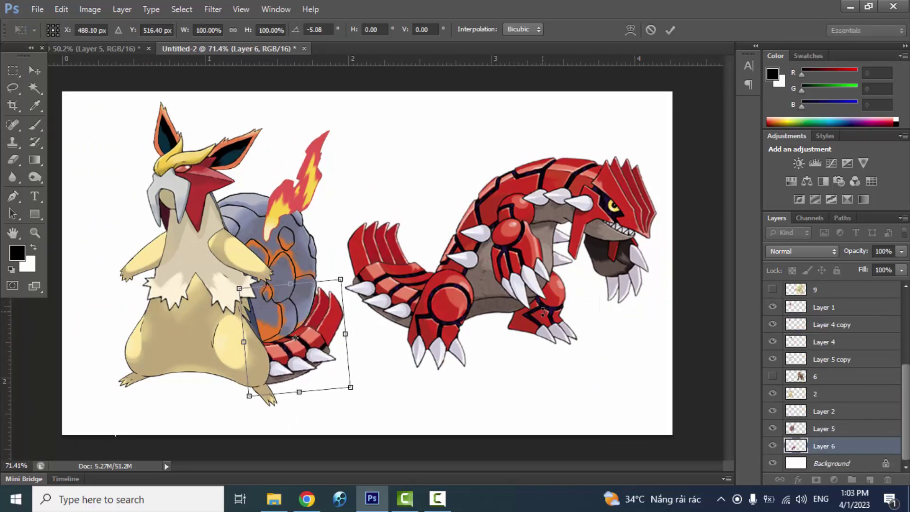
key(Return)
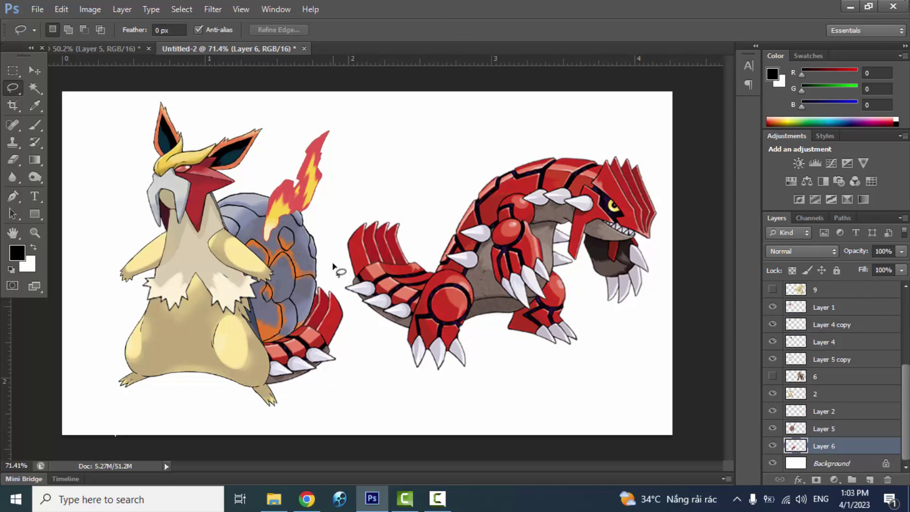
Hide layer 10, show layer 1 and copy the orange dragon's viewer's-left wing to a new layer.
scroll(824, 379, up, 5)
click(773, 334)
click(773, 324)
click(815, 324)
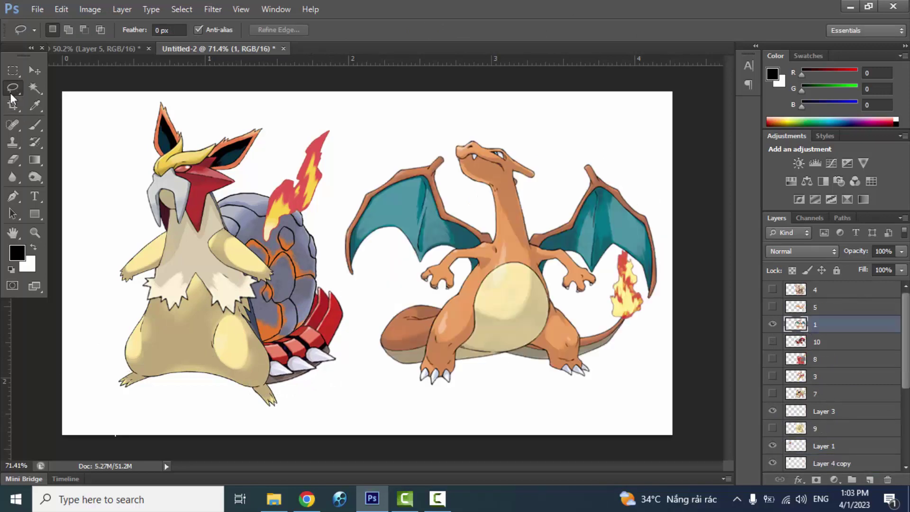
scroll(446, 116, up, 3)
drag(435, 88, 431, 85)
key(ctrl+j)
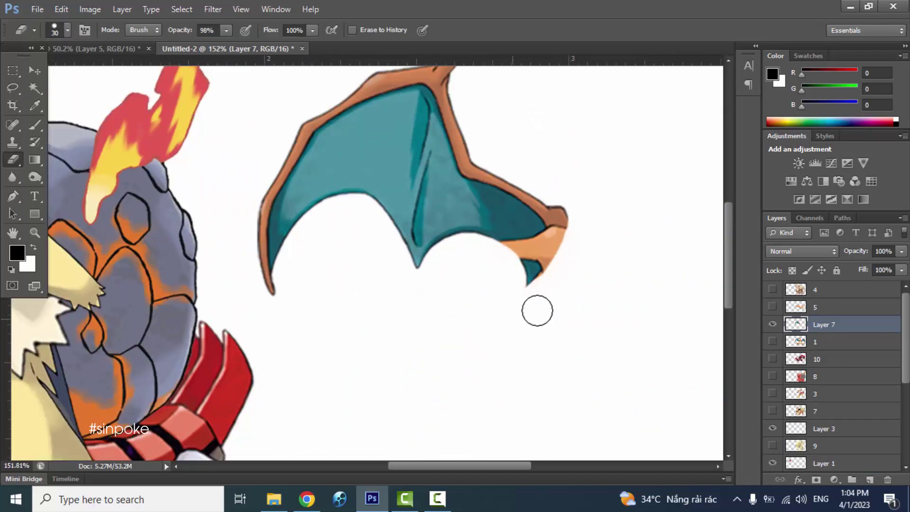
Show layer 5 and copy a flaming section of the bird's nearer wing to a new layer.
scroll(537, 311, down, 3)
click(815, 307)
click(772, 307)
key(l)
scroll(446, 170, up, 2)
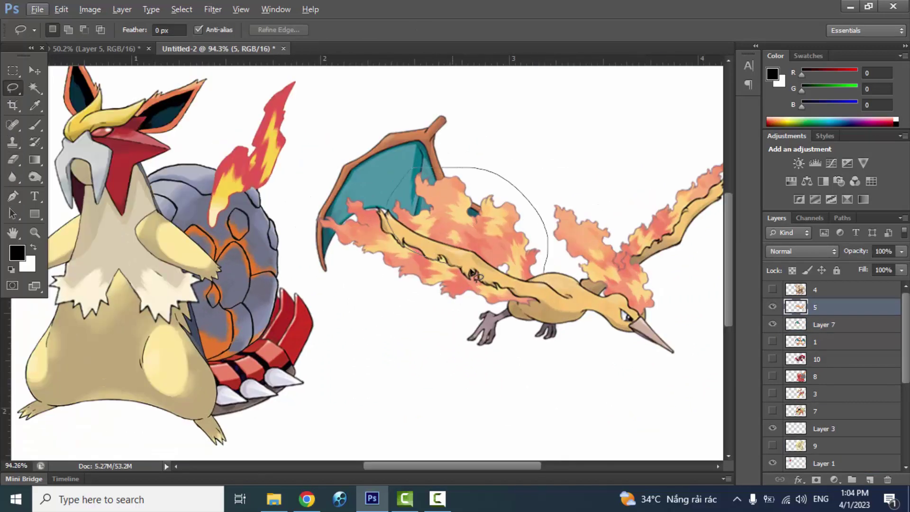
key(ctrl+j)
Move the flame layer below the teal wing layer, then rotate and position the flames along the wing's inner edge.
click(772, 324)
drag(815, 307, 815, 350)
key(ctrl+t)
drag(459, 304, 575, 227)
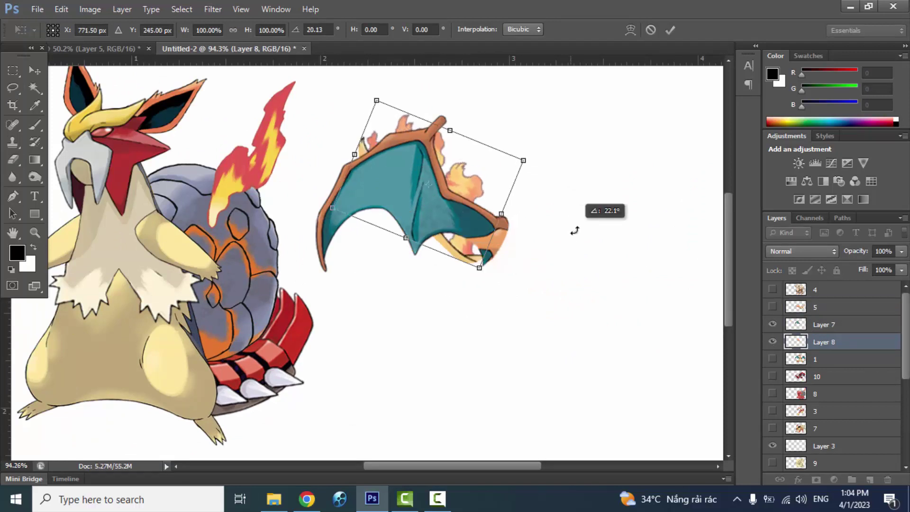
drag(458, 183, 487, 190)
mouse_move(545, 151)
mouse_down()
mouse_move(546, 175)
mouse_move(556, 171)
mouse_up()
key(Return)
Erase the flame remnants protruding beneath the teal wing and merge the flame and wing layers.
key(e)
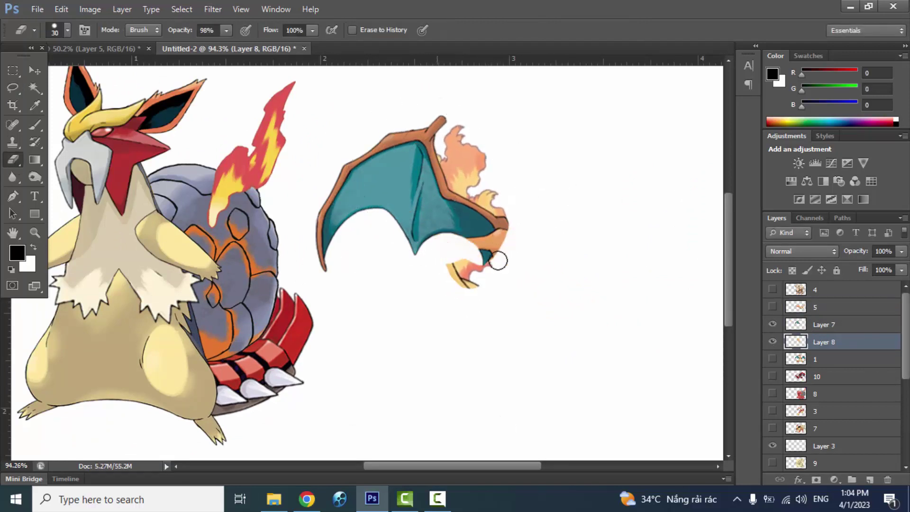
drag(498, 260, 494, 291)
scroll(382, 268, down, 3)
ctrl+click(824, 324)
key(ctrl+e)
Place the flaming wing at the creature's viewer's-left shoulder, move its layer directly above Background and rotate it about 4.7°.
key(ctrl+t)
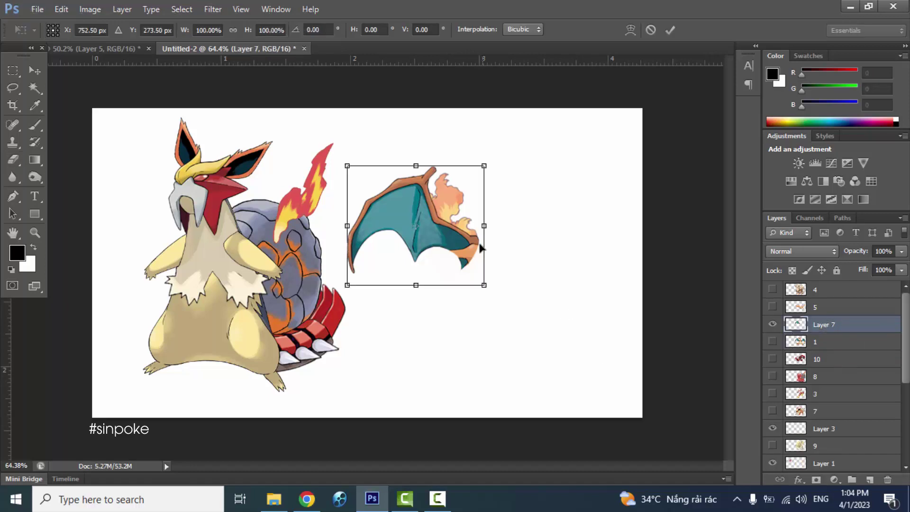
drag(480, 248, 197, 247)
key(Return)
drag(825, 324, 827, 454)
key(ctrl+t)
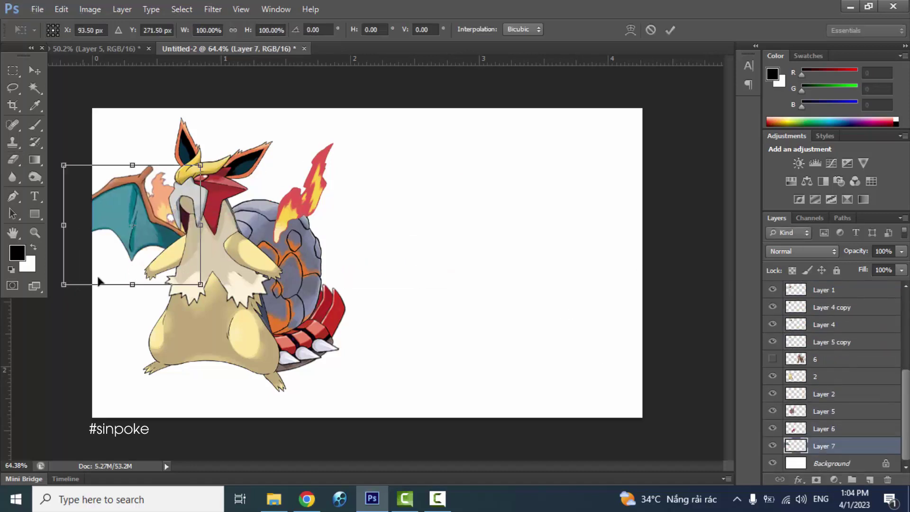
drag(208, 167, 242, 159)
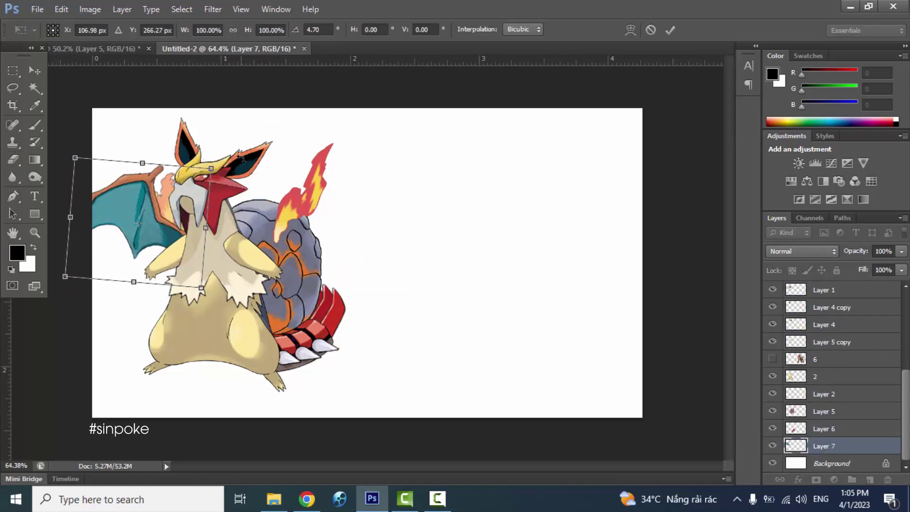
key(Return)
Duplicate the wing, mirror it onto the opposite shoulder and move the copy's layer directly below body layer 2.
key(ctrl+j)
key(ctrl+t)
drag(71, 218, 386, 219)
key(Return)
mouse_move(848, 445)
mouse_down()
mouse_move(844, 342)
mouse_move(844, 350)
mouse_up()
key(ctrl+t)
drag(240, 125, 214, 116)
key(Return)
drag(829, 359, 858, 404)
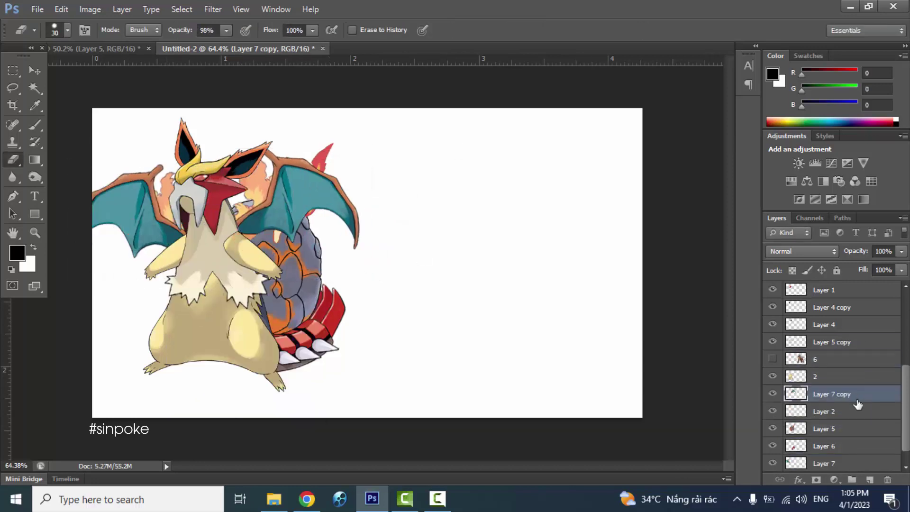
Shift the mirrored wing slightly down and outward and enlarge it to about 102%.
key(ctrl+t)
drag(317, 218, 329, 230)
drag(368, 155, 373, 151)
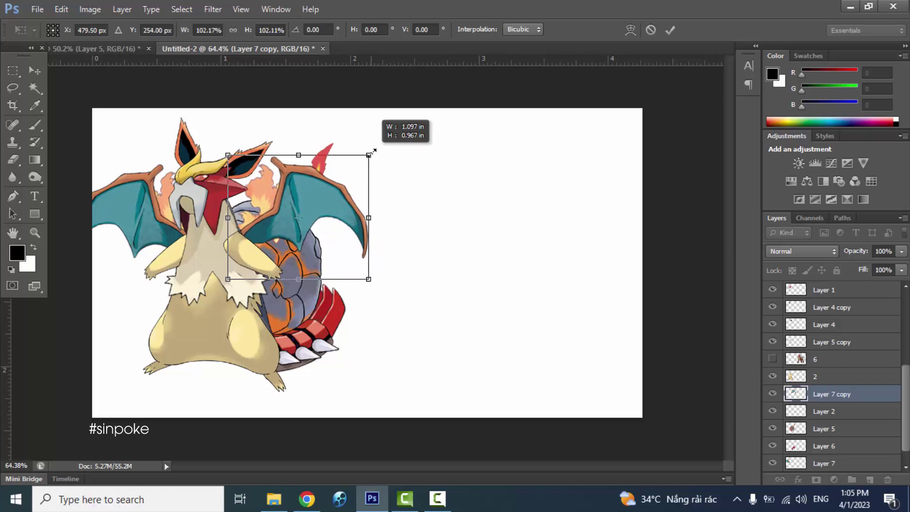
key(Return)
key(e)
scroll(236, 235, down, 1)
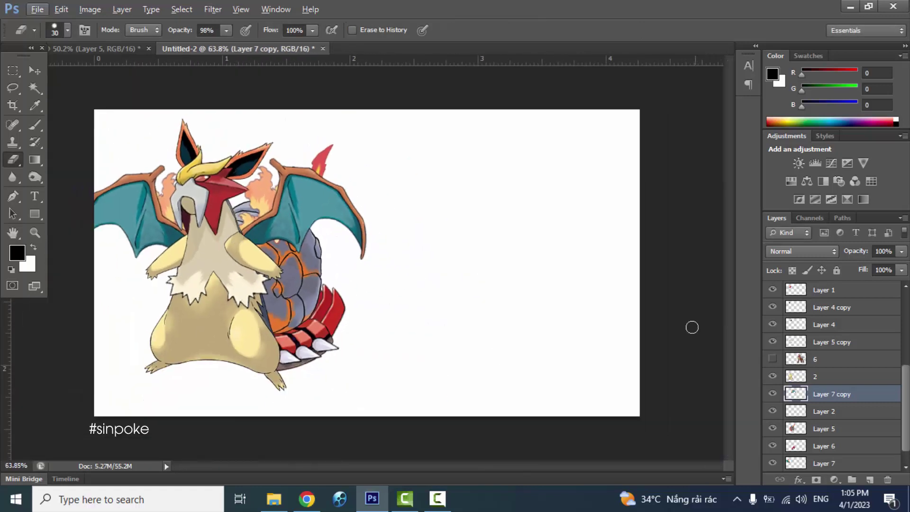
Show layer 4 and copy the striped dog's orange-and-black hindquarter to a new layer.
scroll(865, 383, up, 3)
click(772, 289)
click(834, 290)
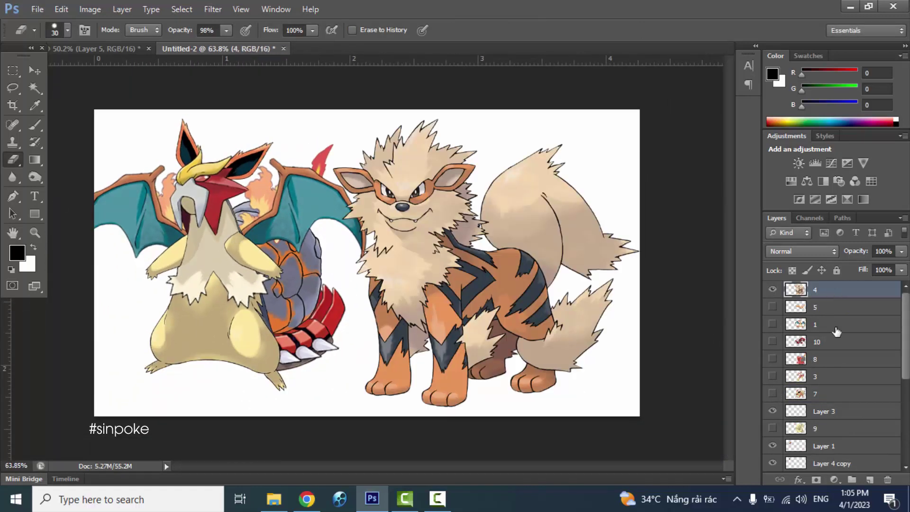
click(13, 87)
scroll(471, 334, up, 3)
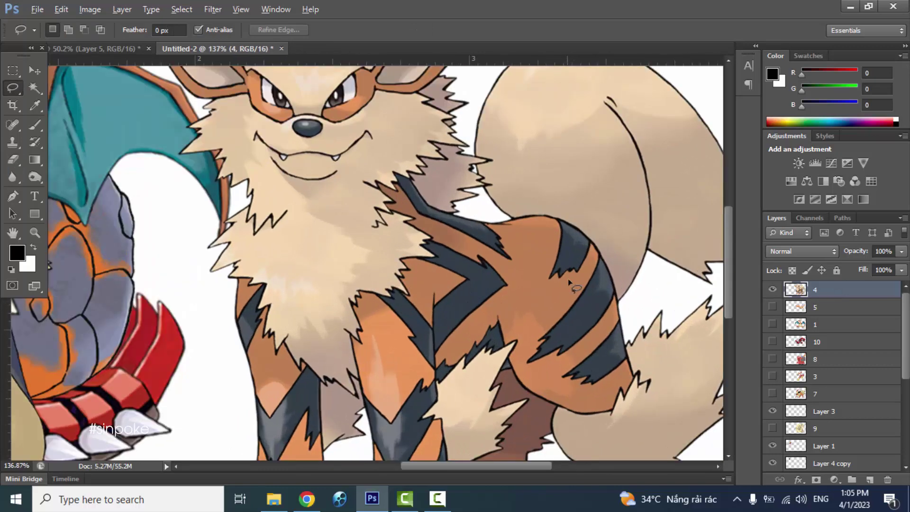
key(ctrl+j)
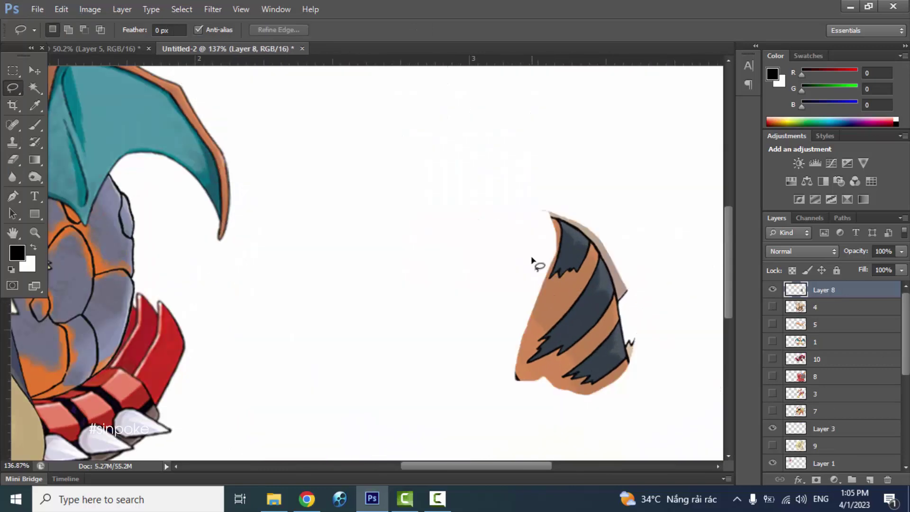
Trace the lowest dark stripe of the copied hindquarter with a Pen tool path.
key(p)
scroll(710, 305, up, 6)
scroll(517, 338, up, 2)
click(659, 202)
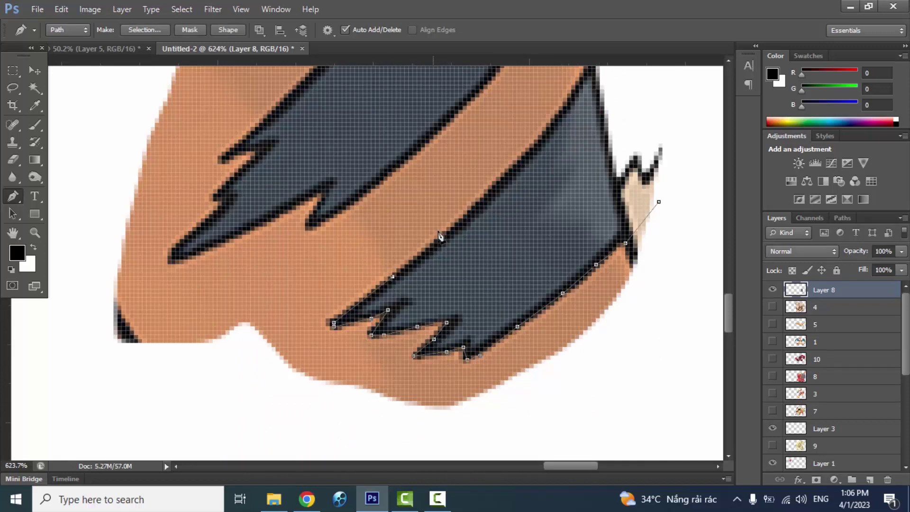
scroll(593, 252, down, 2)
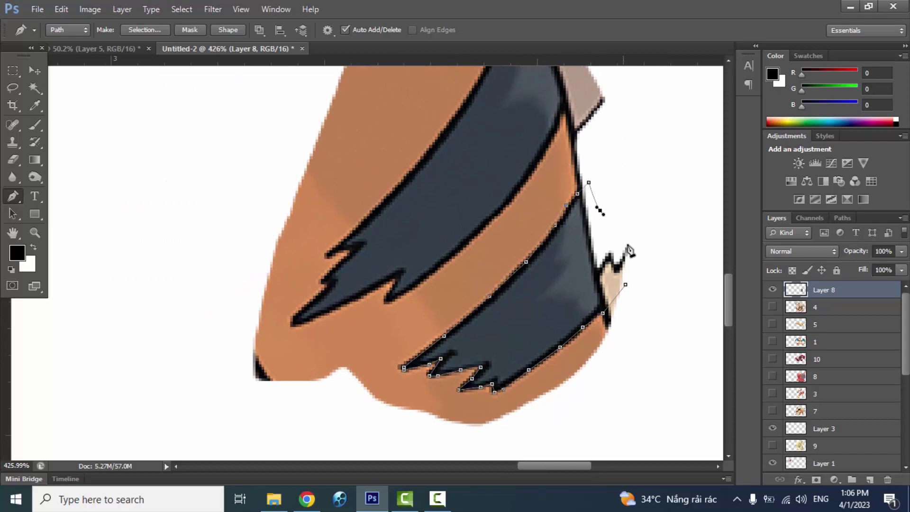
Turn the stripe path into a selection, copy the stripe to a new layer and move it off the hindquarter toward the creature.
key(ctrl+Return)
scroll(630, 251, down, 4)
key(ctrl+j)
key(ctrl+t)
key(Return)
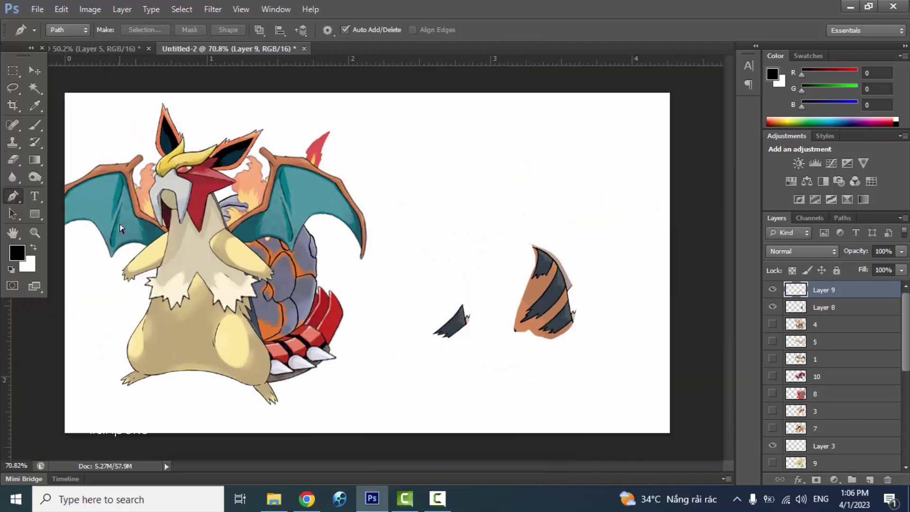
Move the cut-out dark stripe onto the outer edge of the creature's left-hand thigh and rotate it to lie across the thigh.
key(ctrl+t)
drag(451, 322, 183, 346)
drag(223, 374, 246, 312)
scroll(181, 341, up, 6)
drag(265, 237, 276, 243)
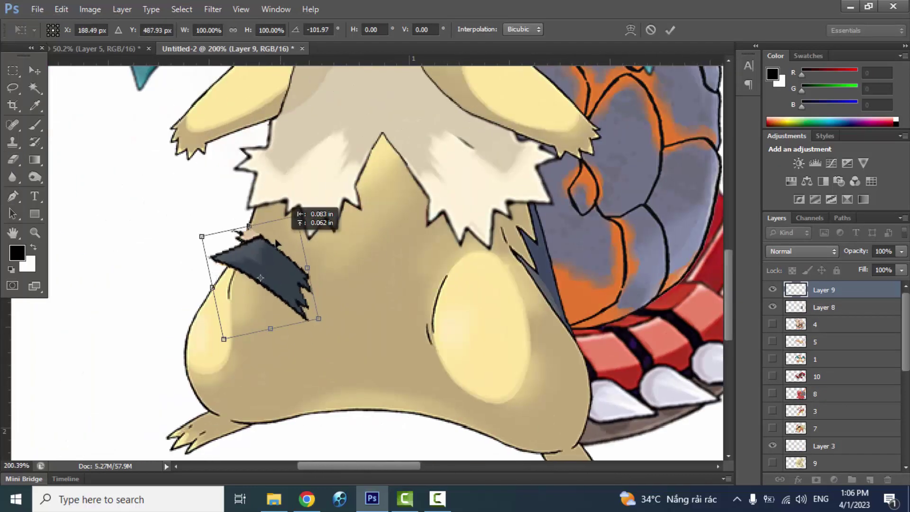
drag(206, 318, 221, 333)
key(Return)
Duplicate the stripe twice down the same thigh, rotating each copy to follow the body's outline.
drag(242, 280, 223, 337)
key(ctrl+t)
drag(441, 332, 406, 319)
key(Return)
scroll(252, 309, down, 1)
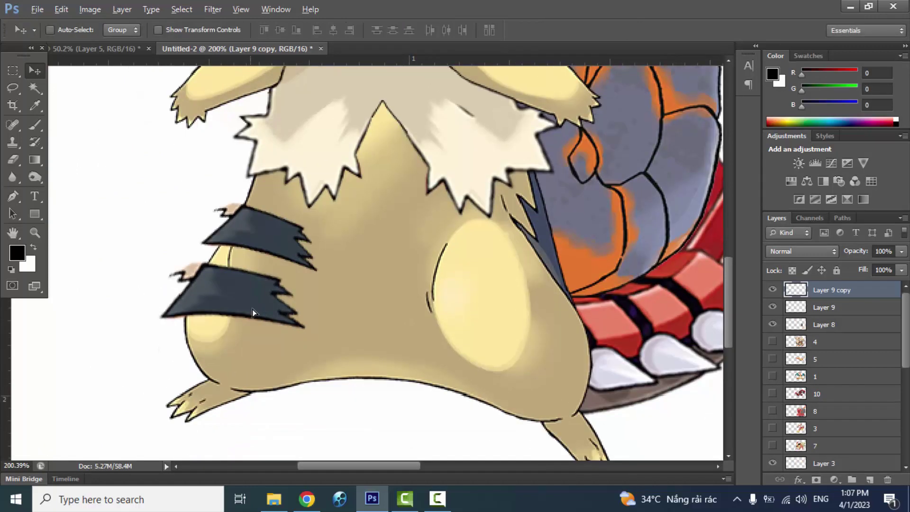
drag(252, 309, 253, 365)
key(ctrl+t)
drag(332, 308, 350, 345)
key(Return)
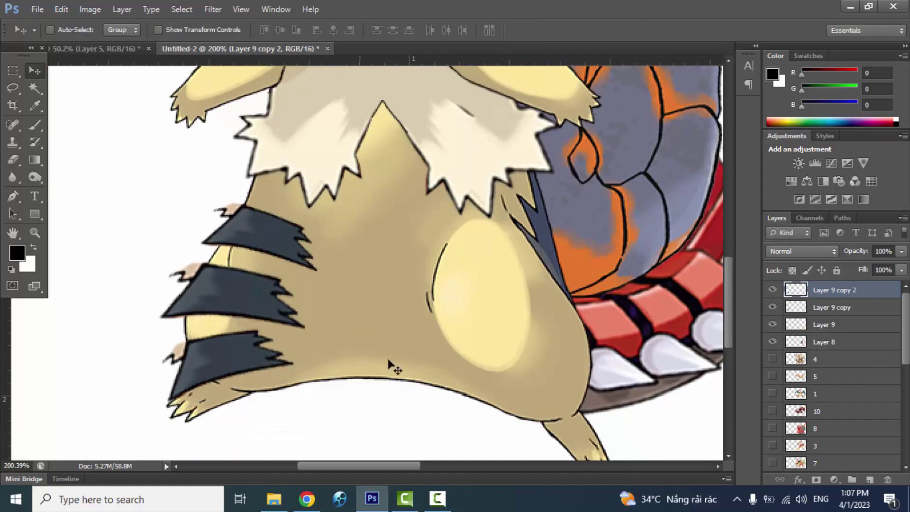
Merge the three stripe layers, duplicate the merged set and place it mirrored on the opposite thigh.
shift+click(823, 324)
key(ctrl+e)
key(ctrl+j)
key(ctrl+t)
scroll(263, 354, down, 2)
drag(444, 307, 482, 305)
key(Return)
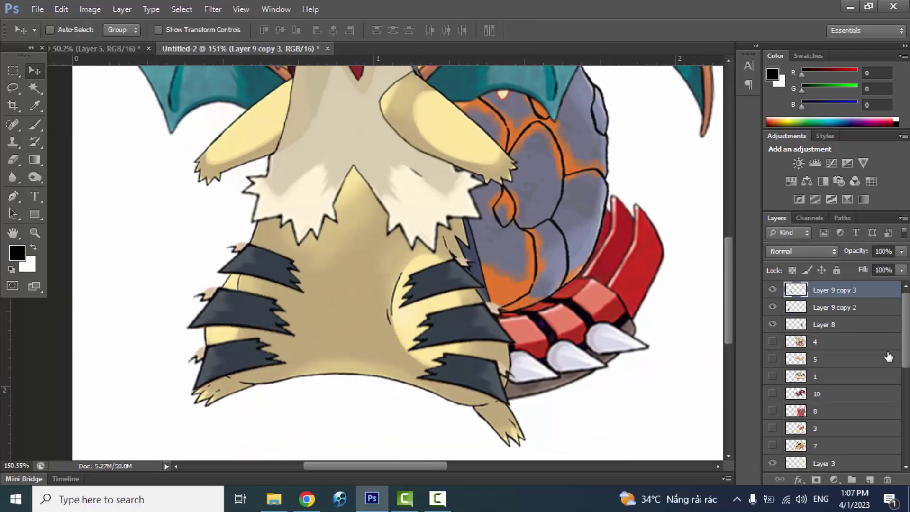
Rotate the mirrored stripe set about 6° counterclockwise and merge it with the original stripe set into one layer.
shift+click(834, 307)
key(ctrl+e)
key(ctrl+j)
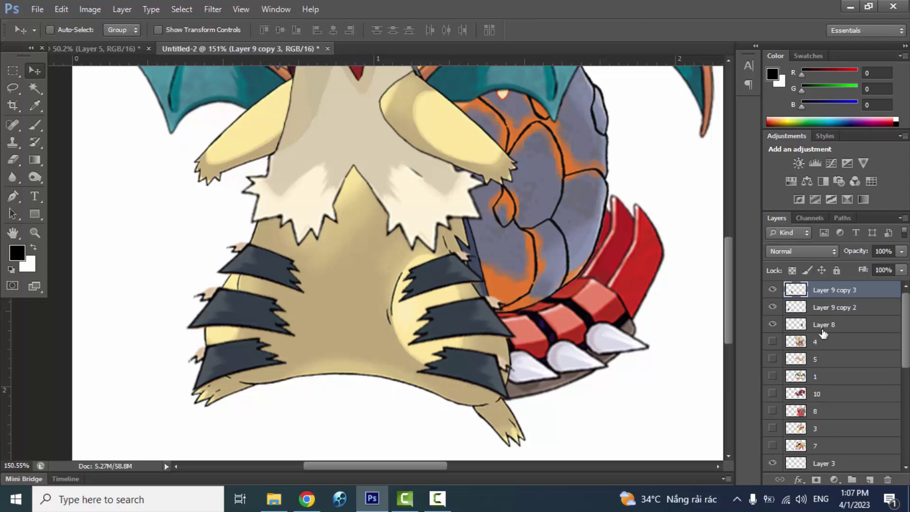
key(ctrl+t)
mouse_move(574, 259)
mouse_down()
mouse_move(569, 246)
mouse_move(586, 232)
mouse_move(576, 256)
mouse_up()
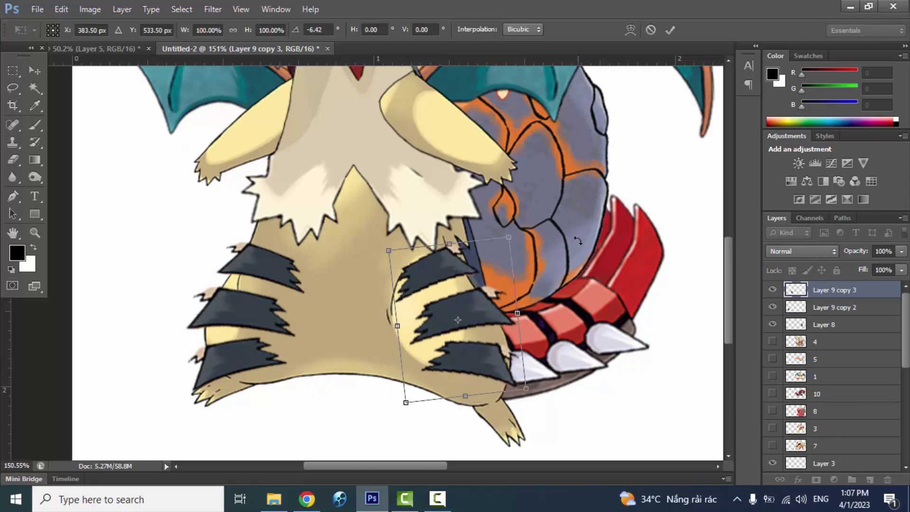
key(Return)
shift+click(871, 309)
key(ctrl+e)
Sample the stripe's dark gray as the foreground color and paint it over the outer end of the right-hand thigh's lowest stripe.
click(17, 253)
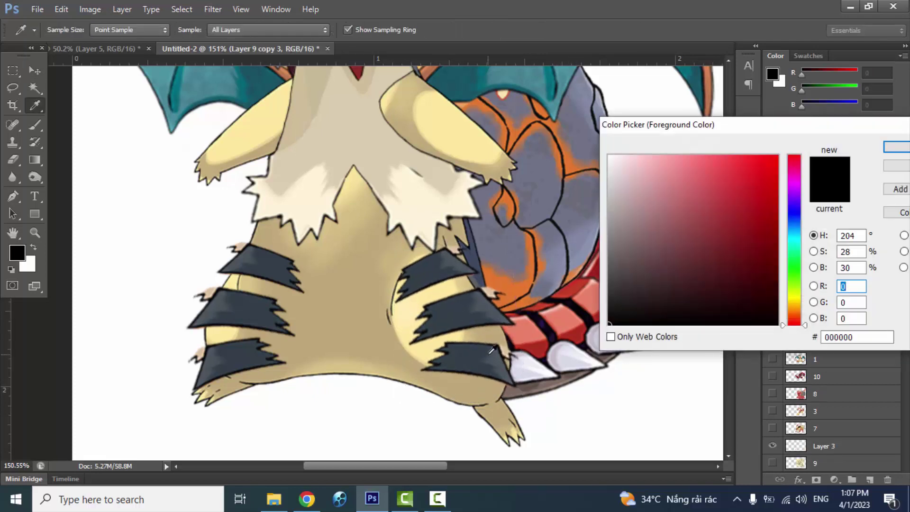
click(493, 365)
key(Return)
scroll(500, 350, up, 5)
scroll(501, 350, up, 3)
click(17, 252)
click(461, 286)
key(Return)
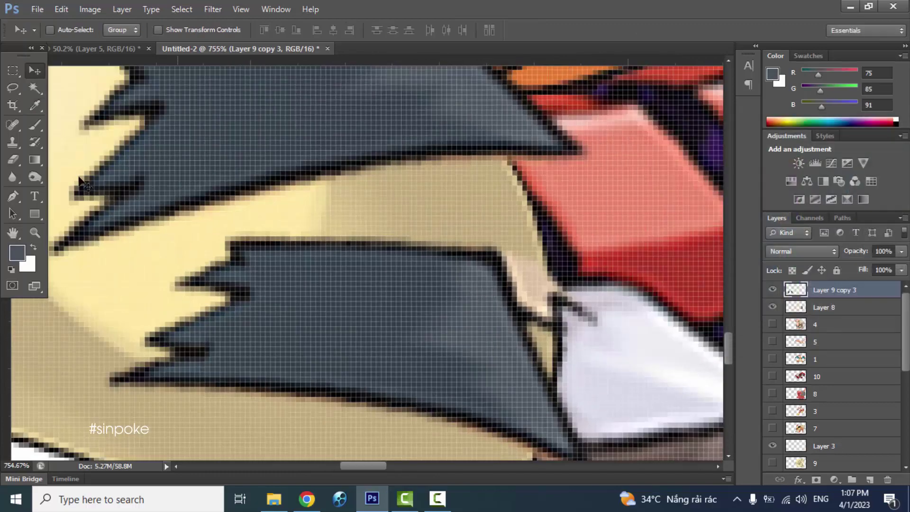
key(b)
drag(516, 303, 555, 374)
scroll(488, 258, down, 3)
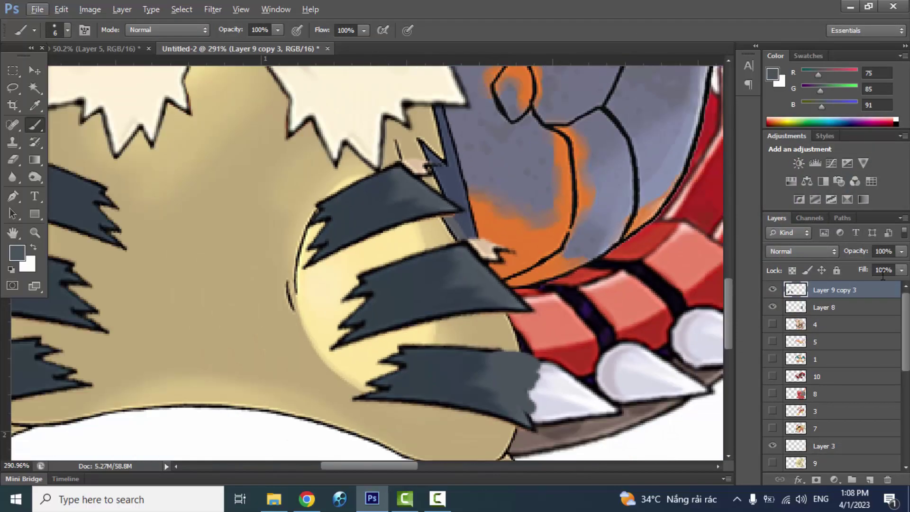
Retouch the lowest stripe's outline with a 1 px black brush and lower the stripe layer's opacity to 83%.
scroll(414, 240, up, 4)
key(d)
key(bracketleft)
key(bracketleft)
key(bracketleft)
key(bracketleft)
key(bracketleft)
key(8)
key(3)
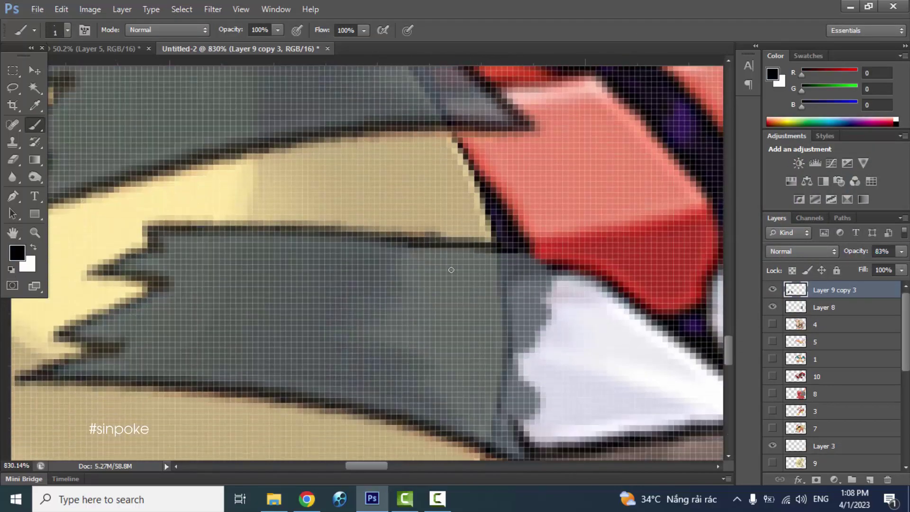
Erase the parts of the right-hand thigh's three stripes that extend past the body outline over the shell and tail.
scroll(294, 206, up, 5)
click(14, 163)
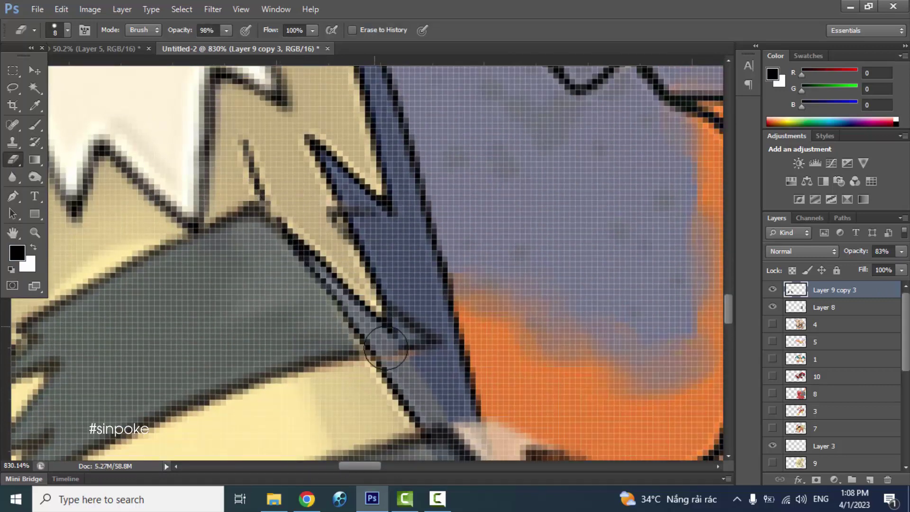
scroll(378, 235, down, 5)
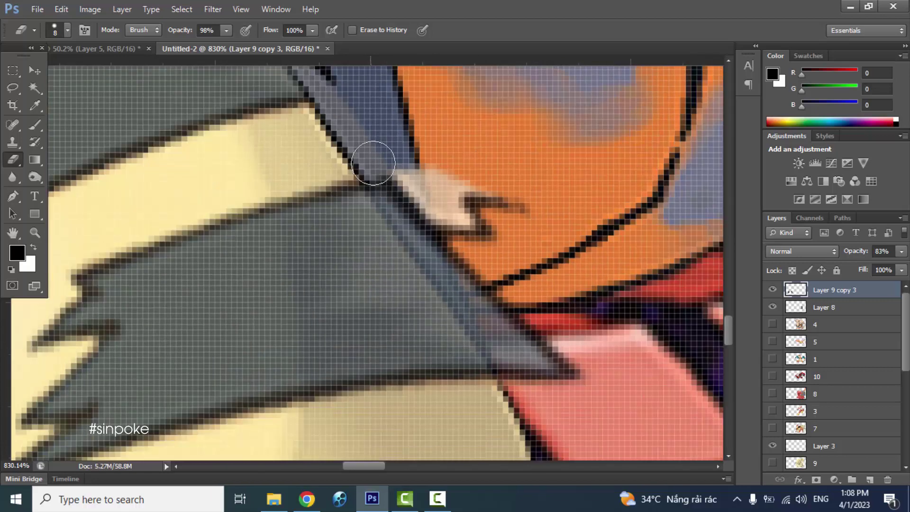
scroll(479, 190, down, 3)
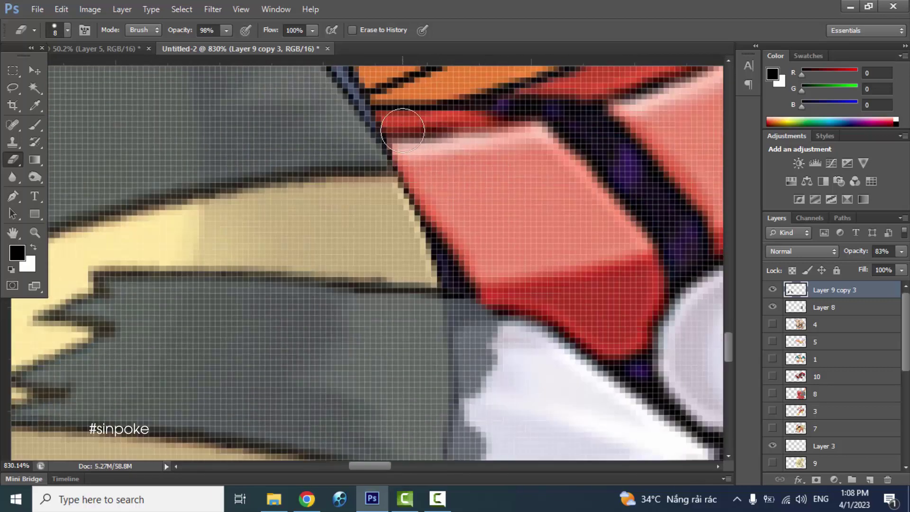
scroll(403, 130, down, 5)
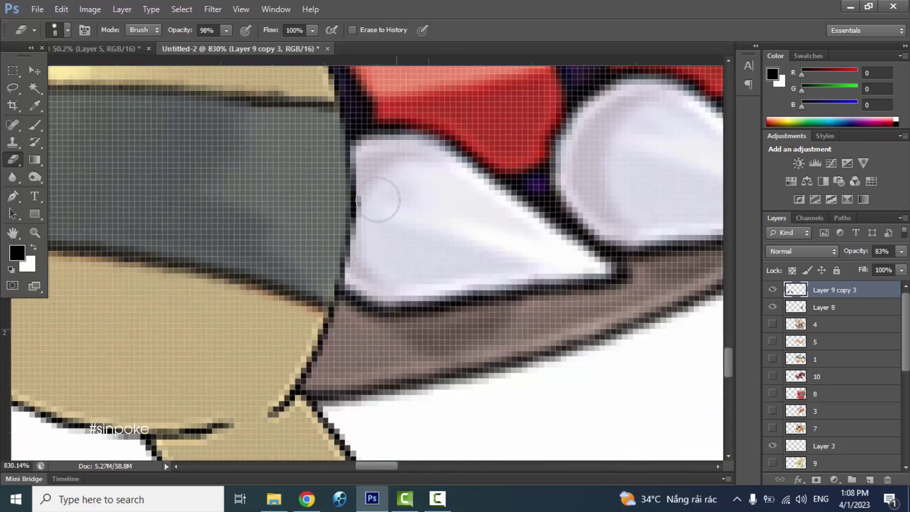
scroll(385, 197, down, 5)
Erase the left-hand thigh's stripe parts that overhang the body outline and restore the stripe layer's opacity to 100%.
scroll(428, 209, up, 3)
scroll(197, 242, down, 2)
scroll(239, 285, up, 3)
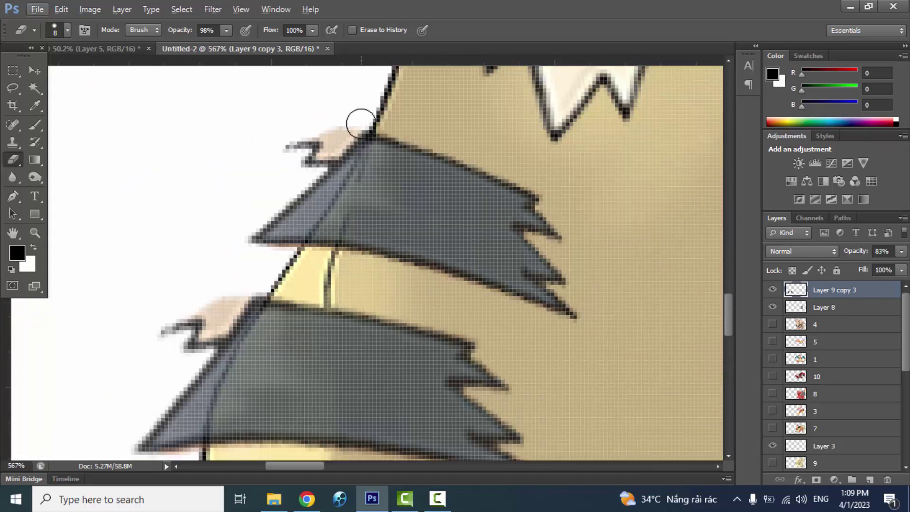
mouse_move(325, 190)
mouse_down()
mouse_move(266, 222)
mouse_move(303, 157)
mouse_up()
scroll(304, 156, down, 3)
scroll(365, 143, left, 3)
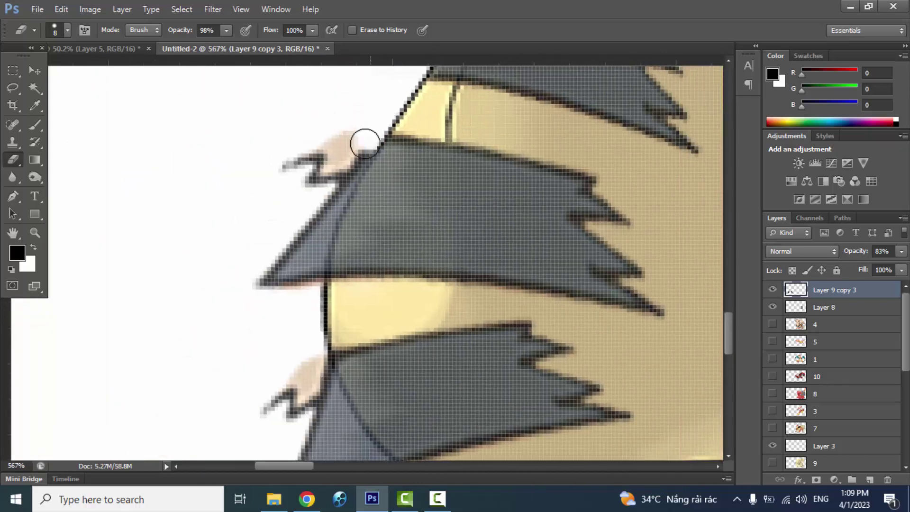
drag(323, 230, 355, 125)
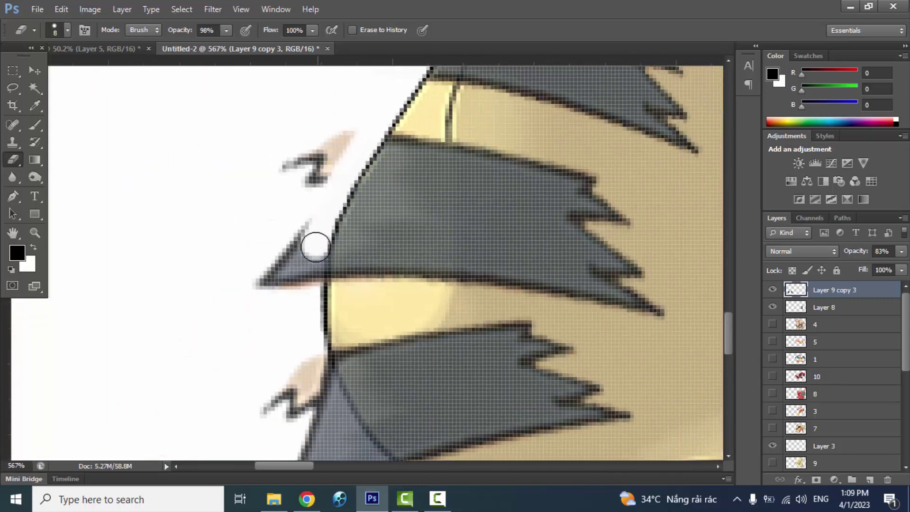
scroll(300, 202, down, 3)
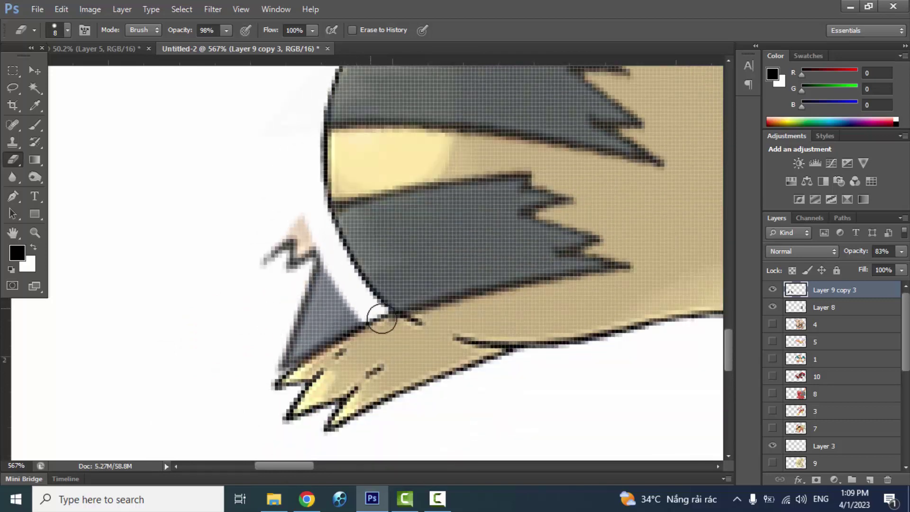
mouse_move(382, 319)
mouse_down()
mouse_move(288, 234)
mouse_move(267, 317)
mouse_move(339, 352)
mouse_up()
key(ctrl+0)
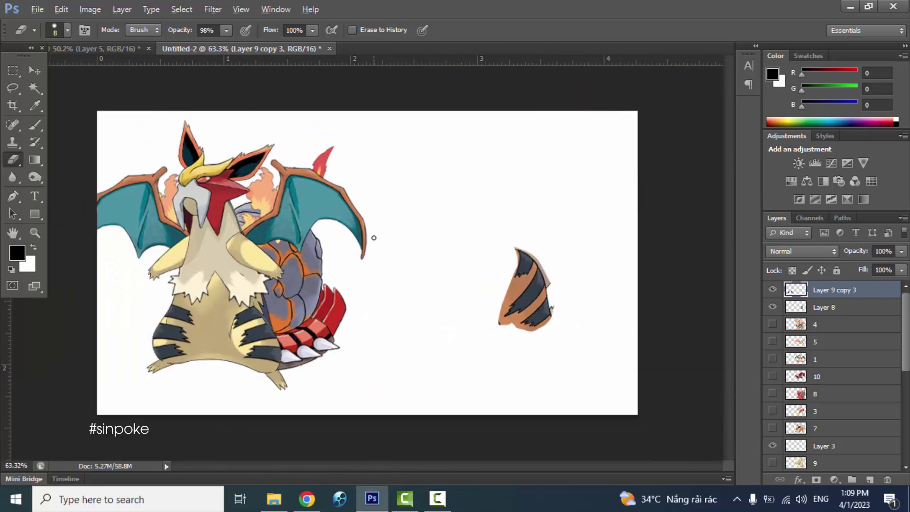
Select the yellow body, arms and feet on layer 2 with the Magic Wand, raising the tolerance to 42.
scroll(687, 361, down, 1)
key(w)
scroll(810, 424, down, 5)
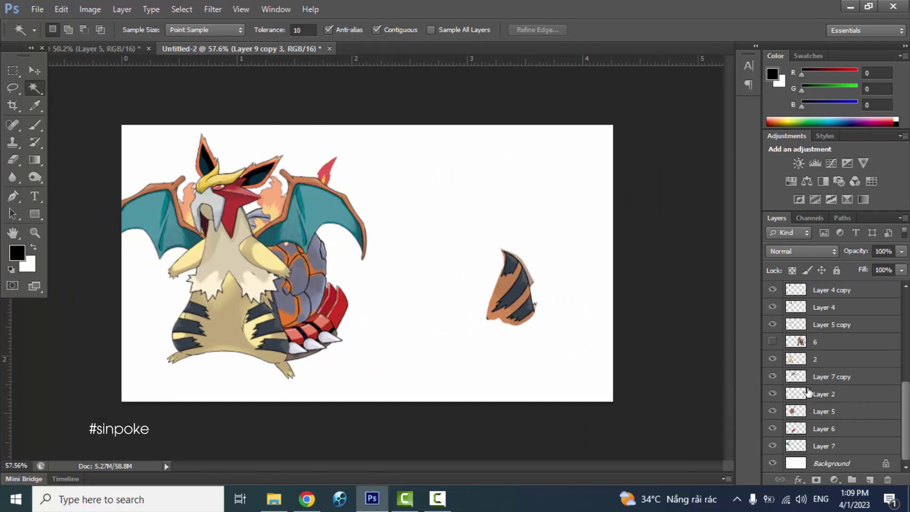
click(801, 359)
scroll(291, 304, up, 15)
shift+click(292, 242)
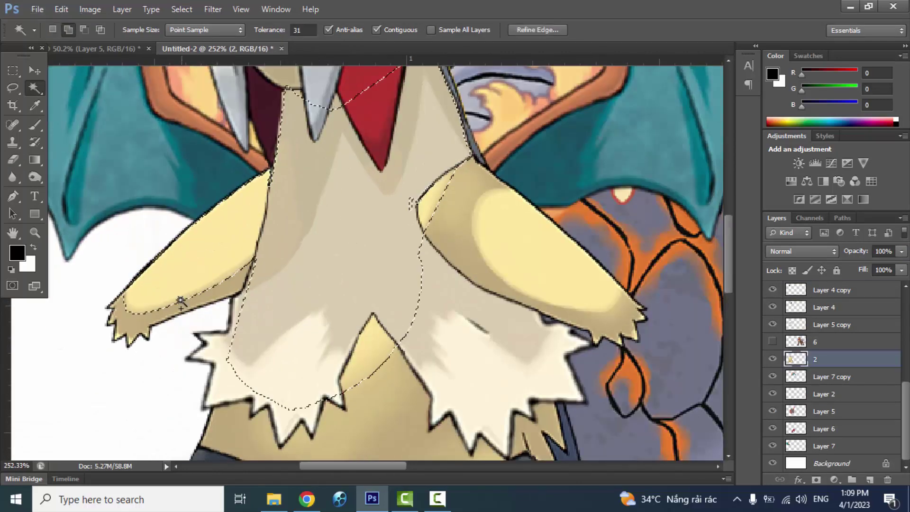
drag(269, 31, 274, 33)
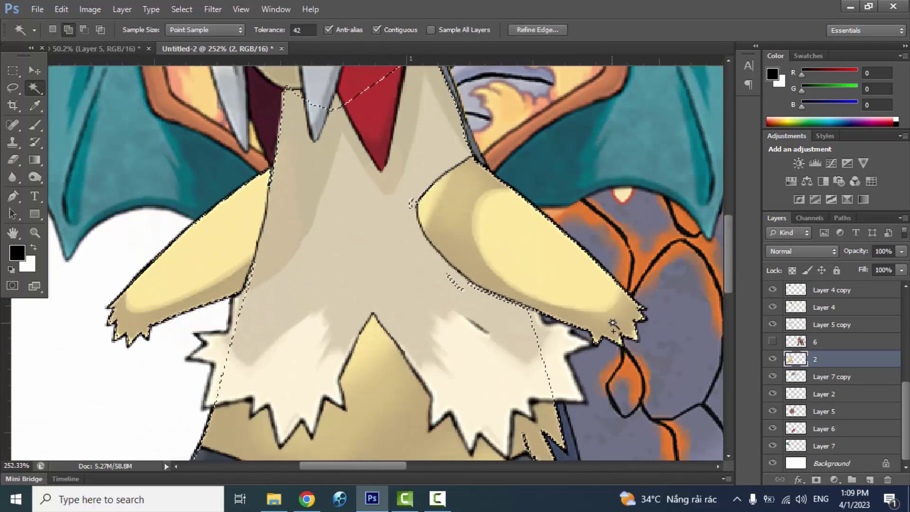
scroll(406, 293, down, 5)
scroll(159, 336, down, 2)
shift+click(131, 345)
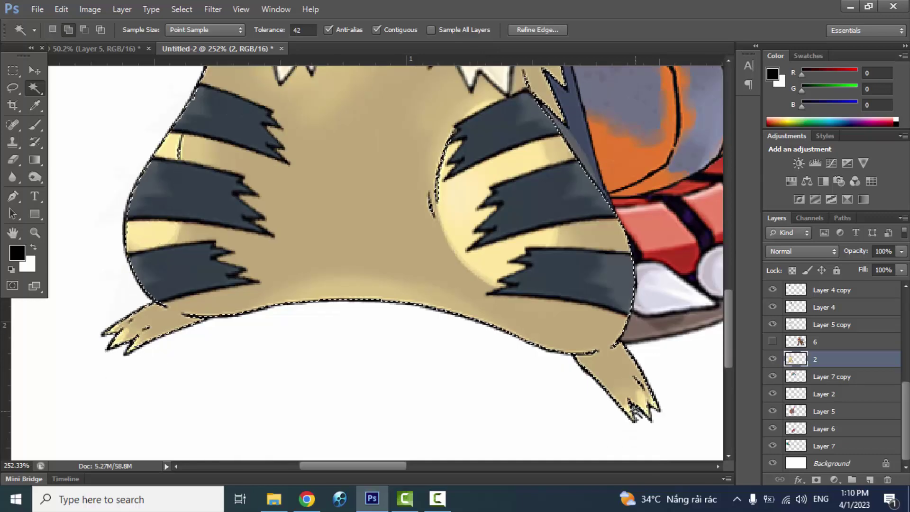
scroll(645, 403, down, 8)
Add a colorized Hue/Saturation adjustment to the selected body with hue 7, saturation 67 and lightness -20.
click(806, 181)
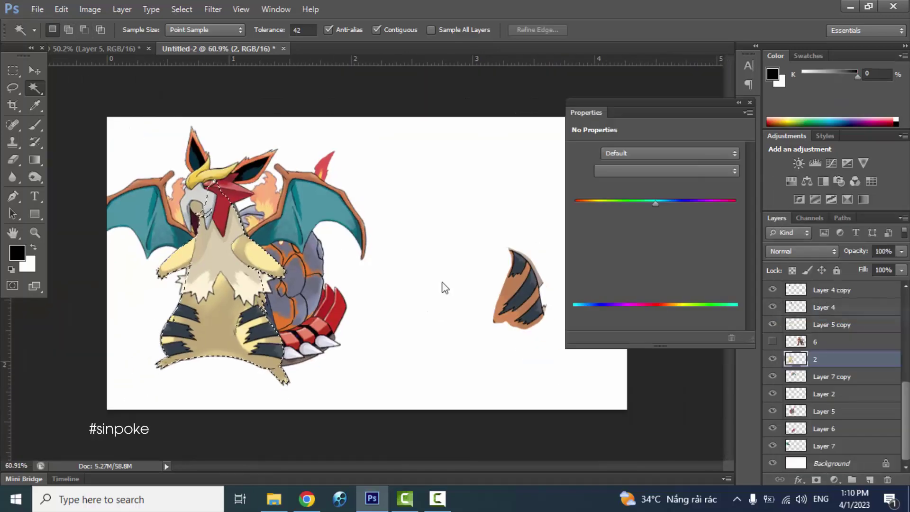
click(636, 275)
drag(656, 261, 643, 257)
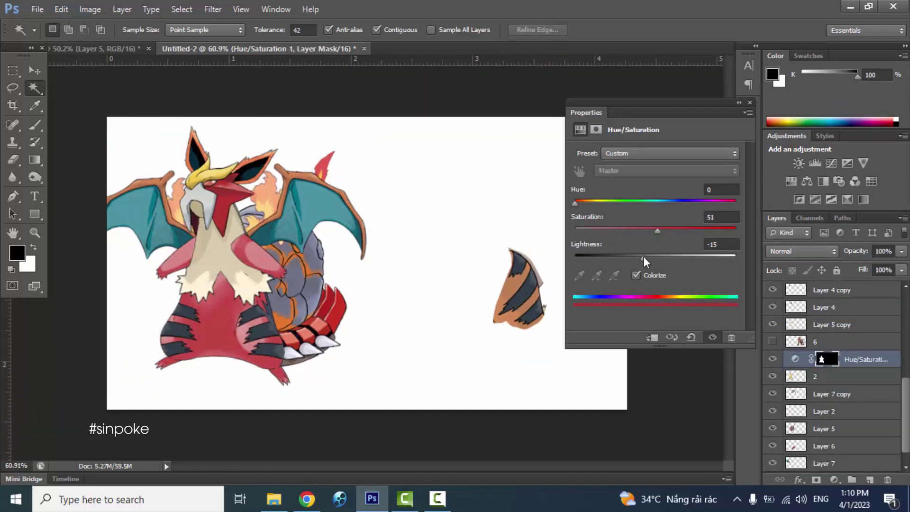
drag(575, 203, 577, 203)
drag(657, 230, 683, 229)
mouse_move(644, 257)
mouse_down()
mouse_move(657, 258)
mouse_move(639, 260)
mouse_up()
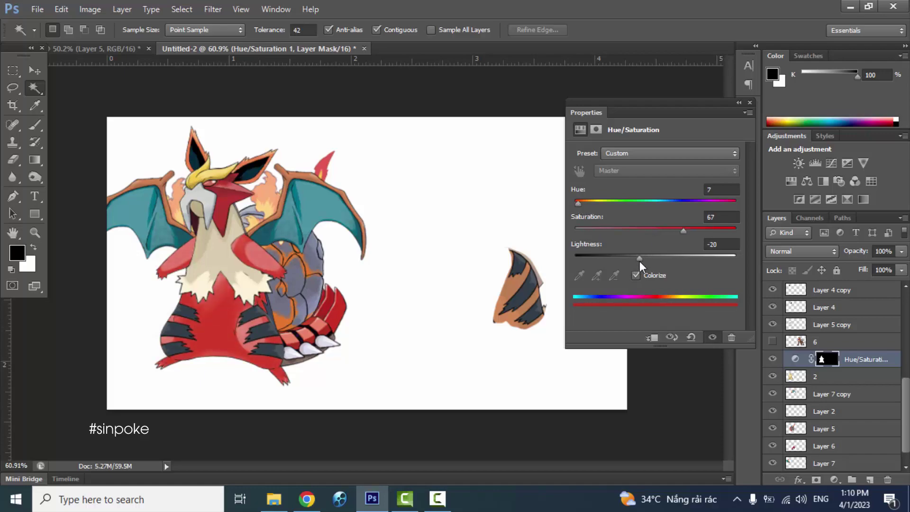